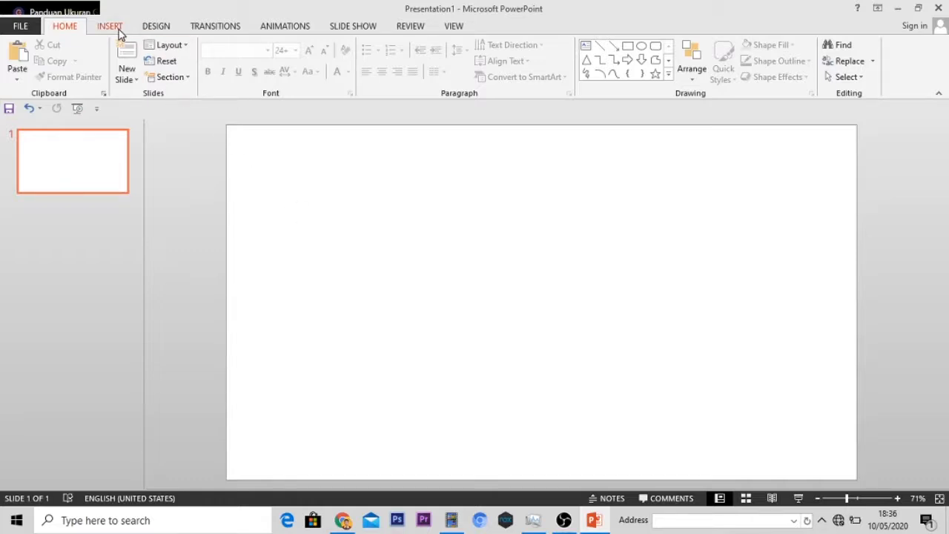
# - Set the slide background to a solid medium grey fill
pyautogui.rightClick(356, 168)
pyautogui.click(399, 280)
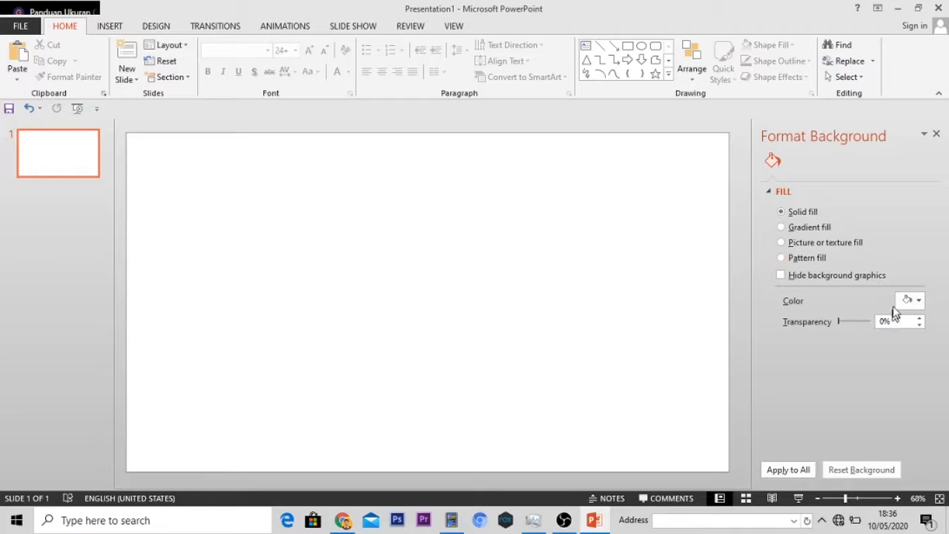
pyautogui.click(920, 301)
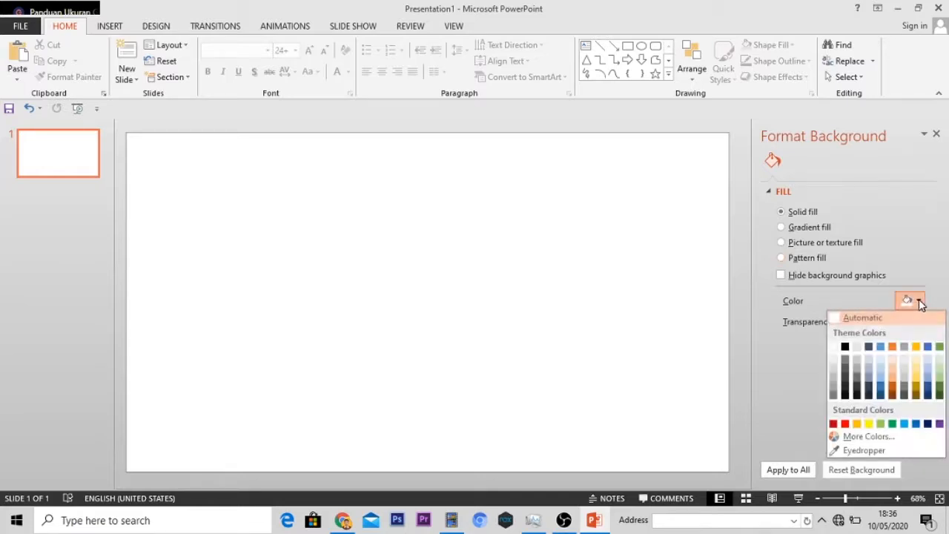
pyautogui.click(833, 381)
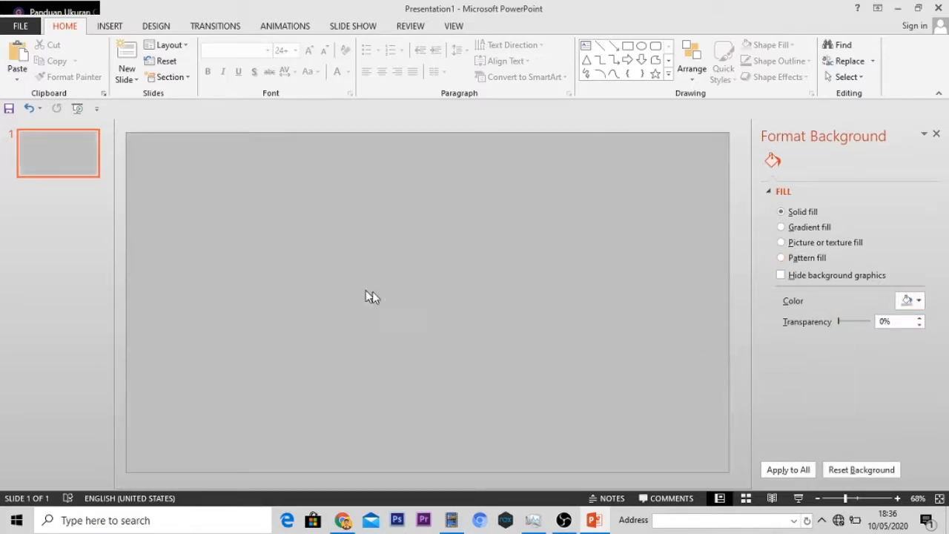
# - Draw a circle about 9.9 cm in diameter in the lower-left part of the slide and nudge it slightly upward
pyautogui.click(108, 30)
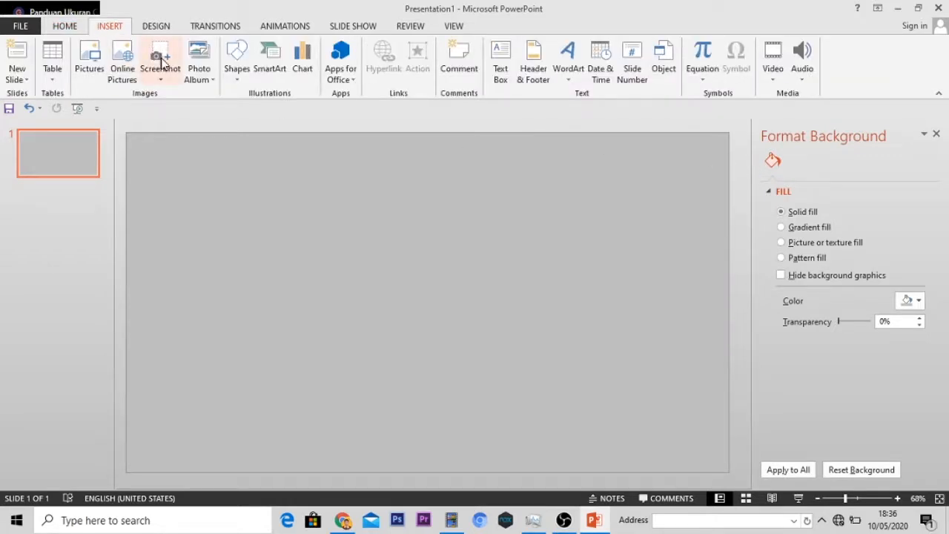
pyautogui.click(242, 81)
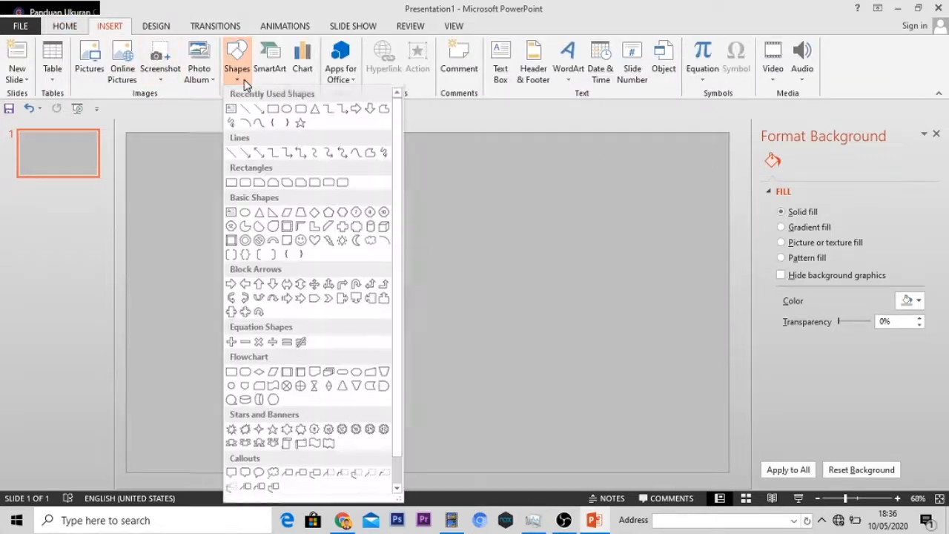
pyautogui.click(287, 113)
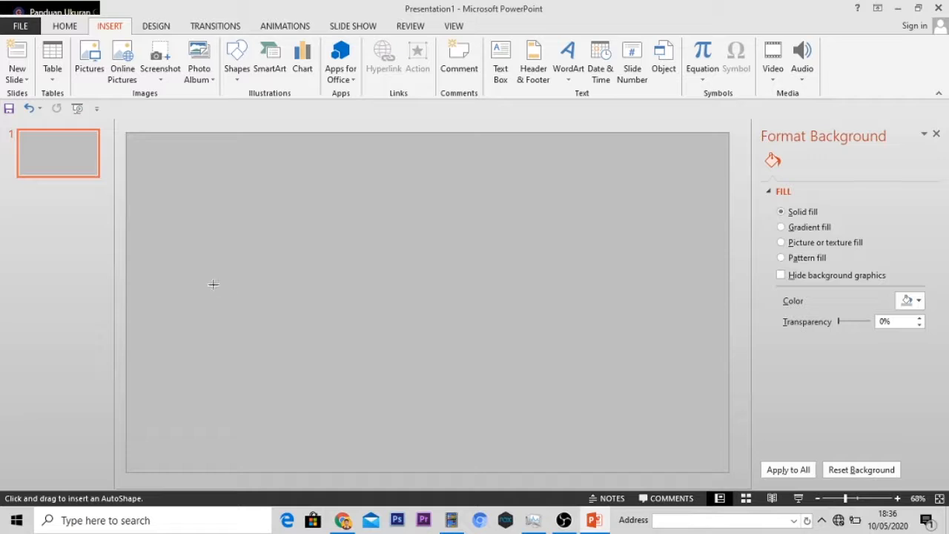
pyautogui.moveTo(217, 272); pyautogui.dragTo(392, 384)
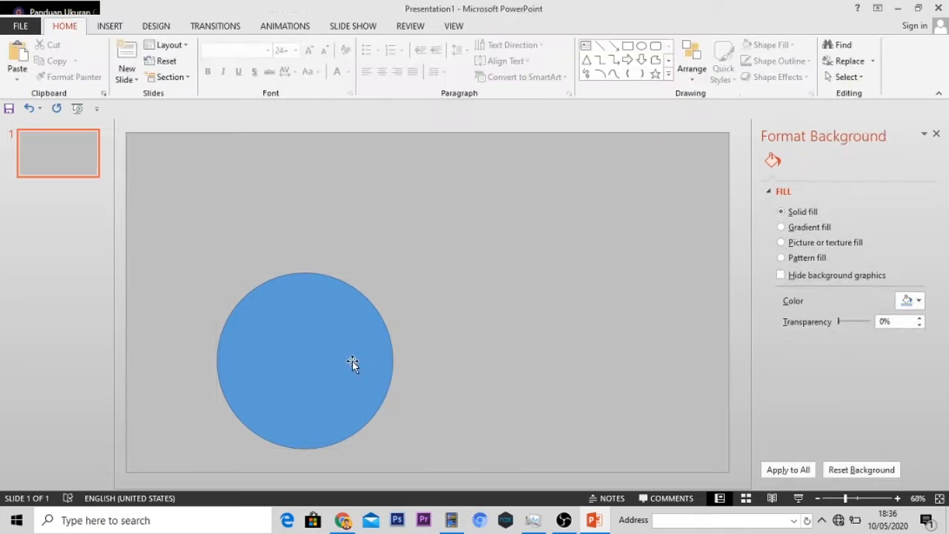
pyautogui.moveTo(357, 345); pyautogui.dragTo(364, 326)
# - Fill the circle with the standard dark red and remove its outline
pyautogui.click(348, 46)
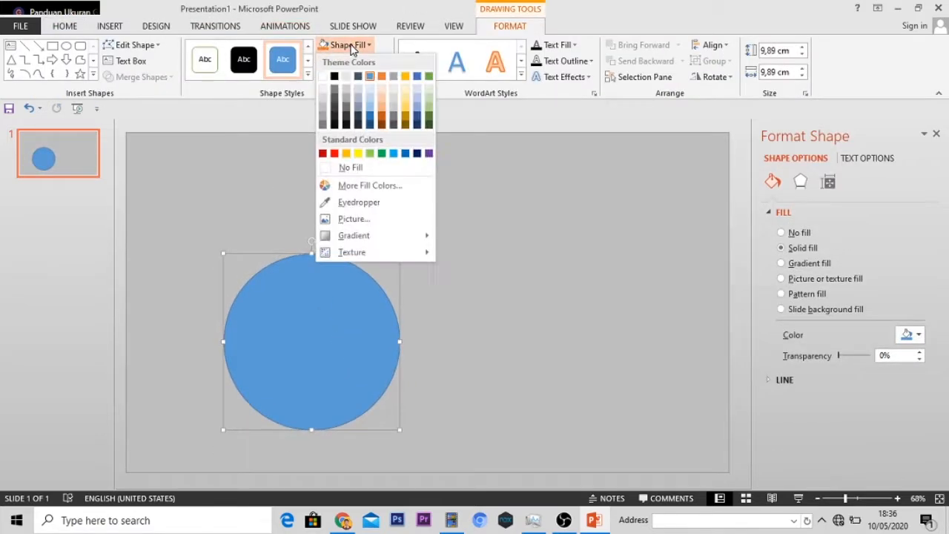
pyautogui.click(324, 154)
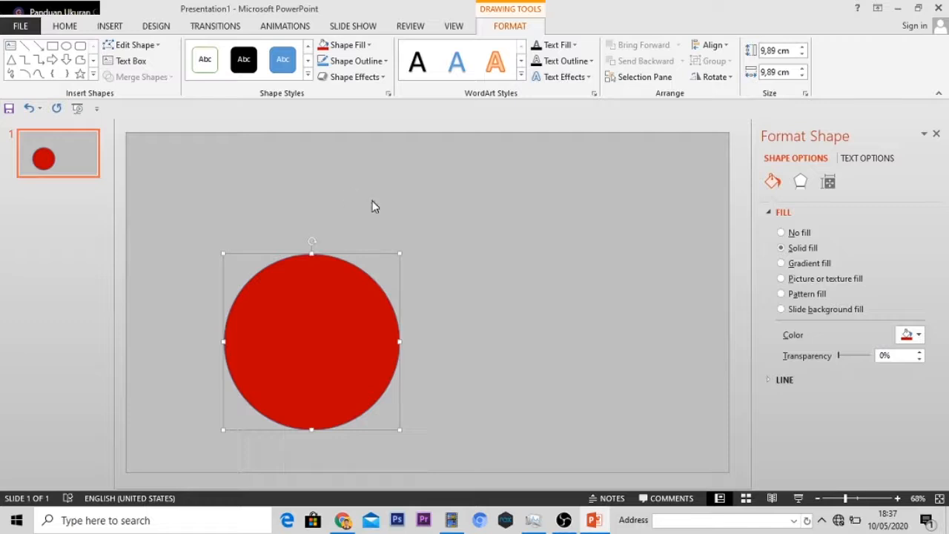
pyautogui.click(363, 62)
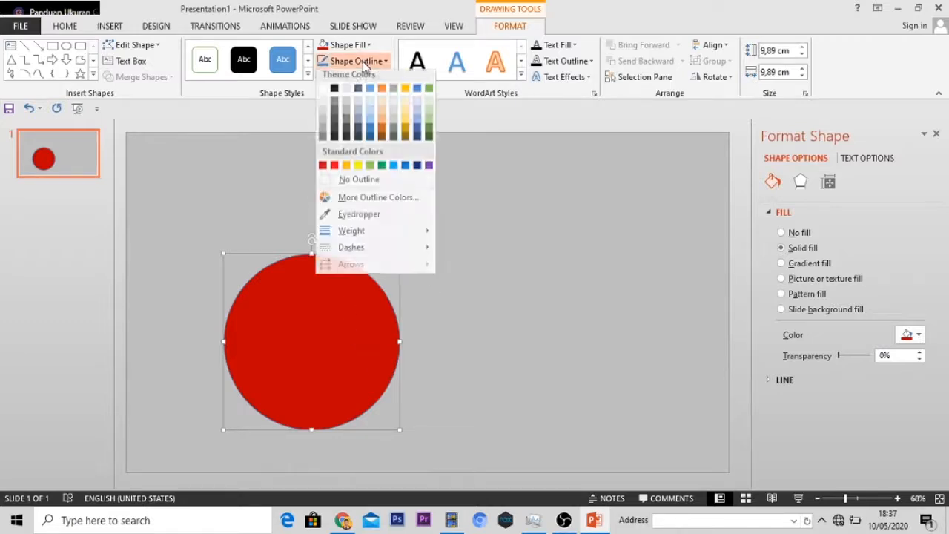
pyautogui.click(377, 185)
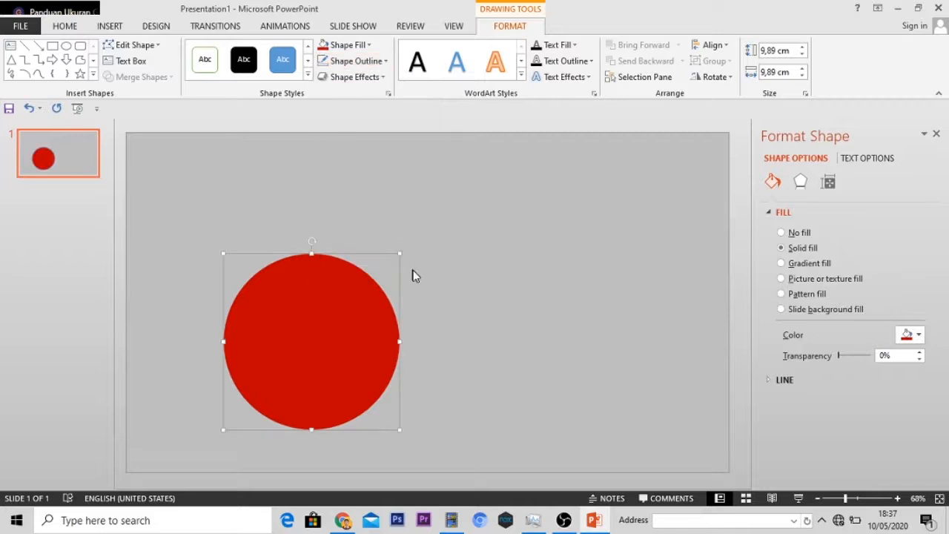
# - Shift the red circle slightly down and place a duplicate level with it, overlapping its right half
pyautogui.click(425, 338)
pyautogui.click(348, 363)
pyautogui.moveTo(349, 368)
pyautogui.mouseDown()
pyautogui.moveTo(352, 379)
pyautogui.moveTo(348, 358)
pyautogui.mouseUp()
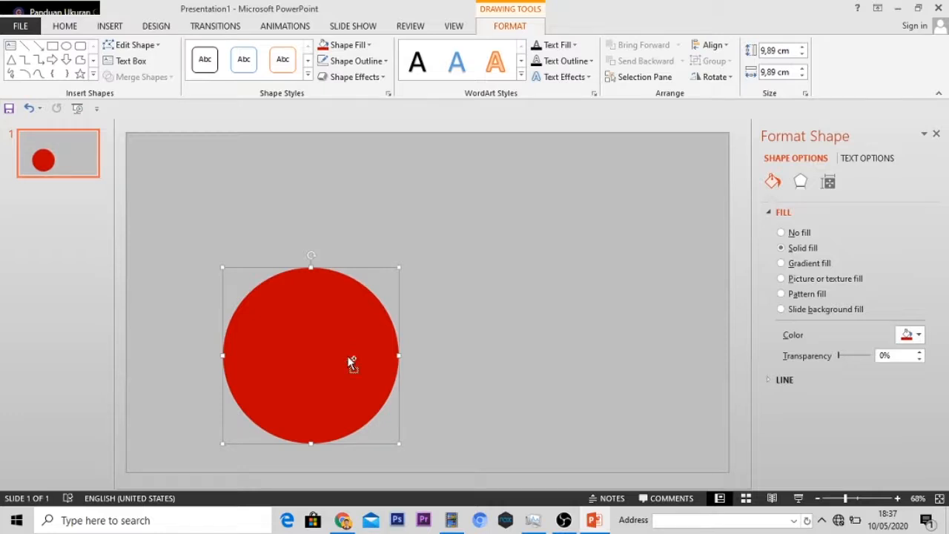
pyautogui.moveTo(352, 363); pyautogui.dragTo(391, 359)
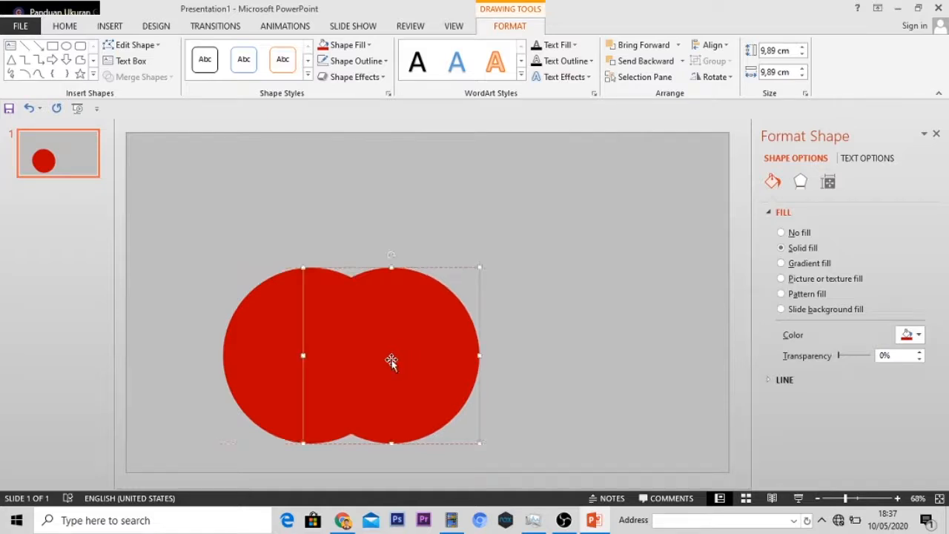
pyautogui.click(560, 353)
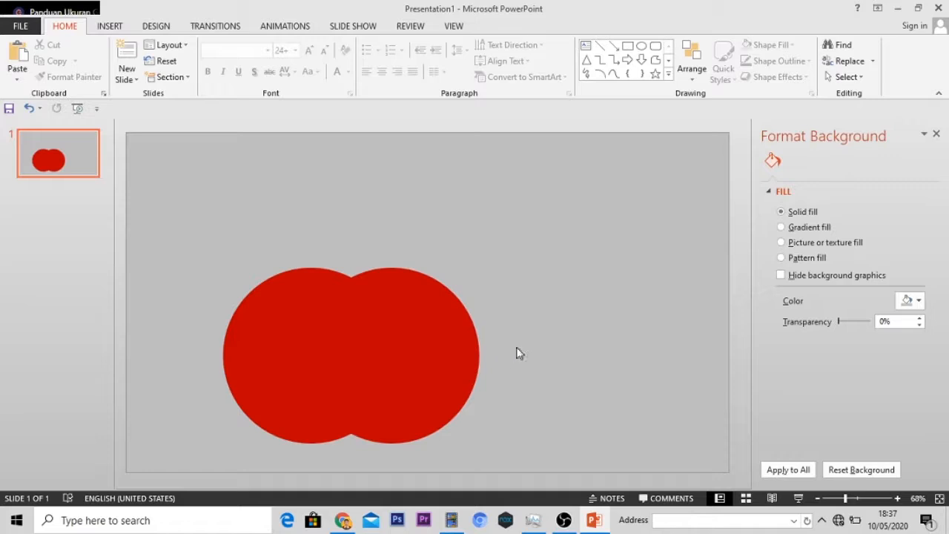
# - Move both overlapping circles together to the middle of the slide and group them
pyautogui.scroll(-4, 462, 373)
pyautogui.scroll(3, 401, 399)
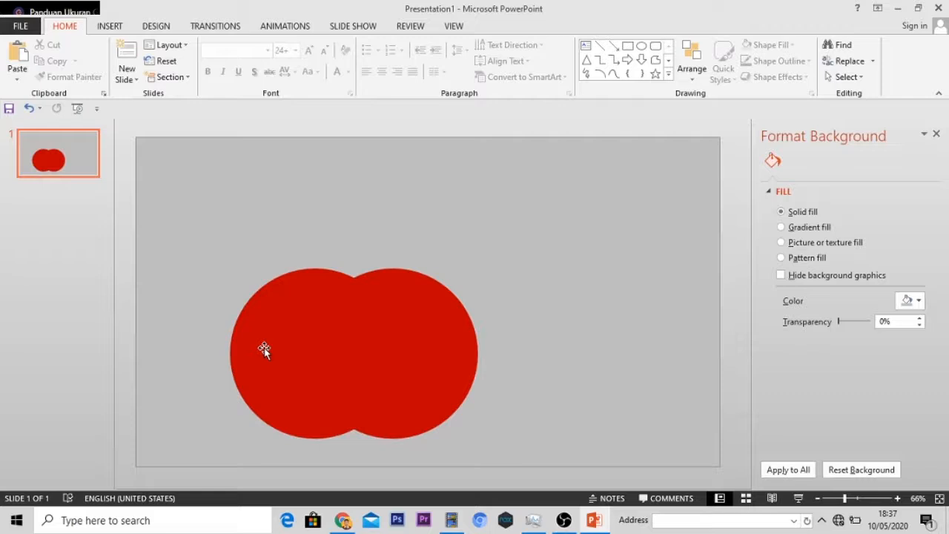
pyautogui.moveTo(189, 251)
pyautogui.mouseDown()
pyautogui.moveTo(296, 385)
pyautogui.moveTo(513, 448)
pyautogui.mouseUp()
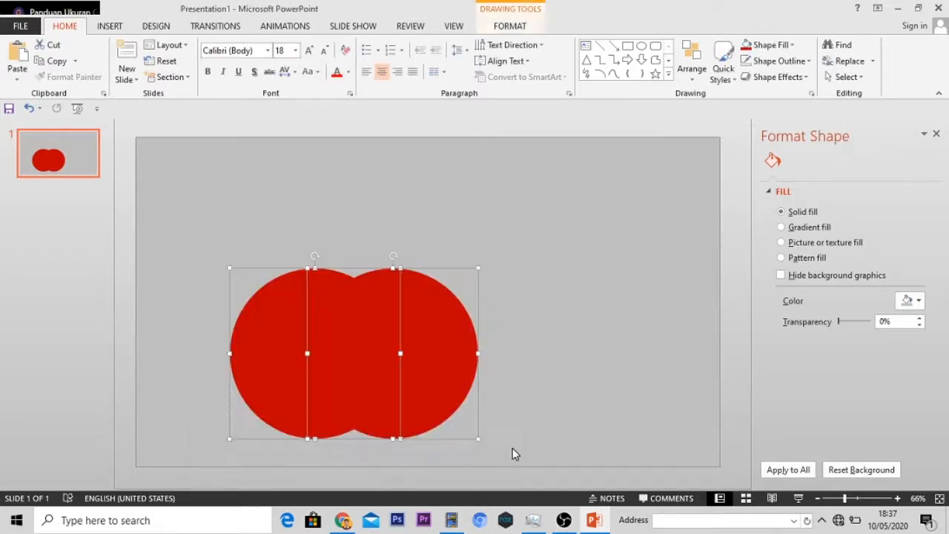
pyautogui.moveTo(353, 391); pyautogui.dragTo(426, 356)
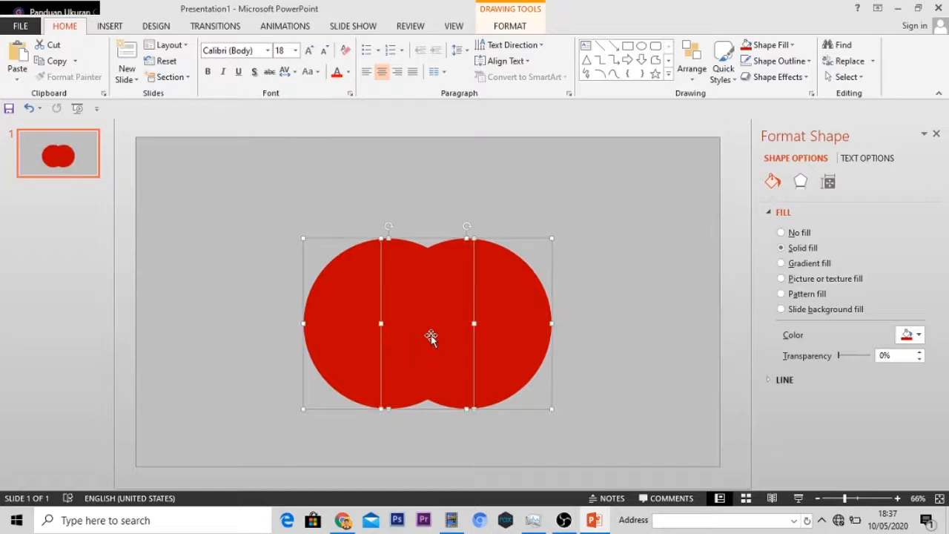
pyautogui.click(510, 26)
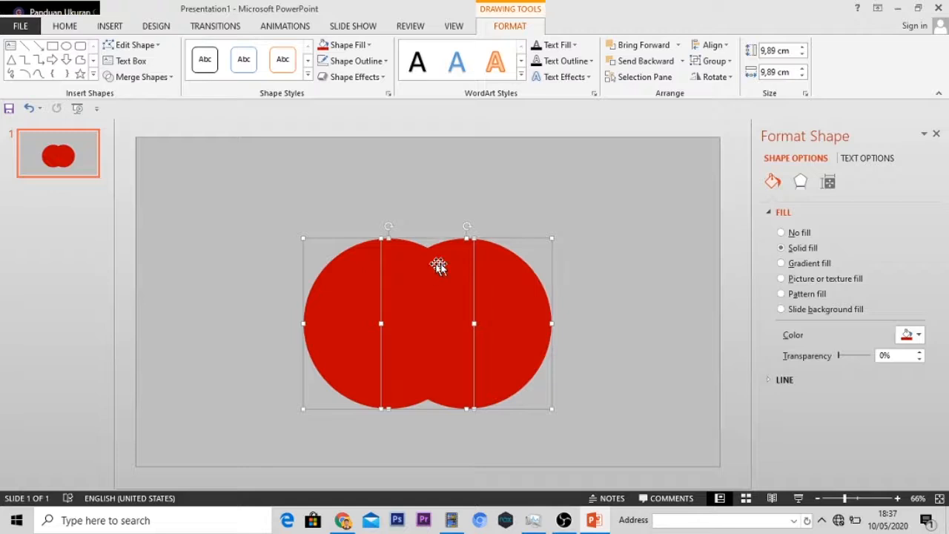
pyautogui.click(717, 61)
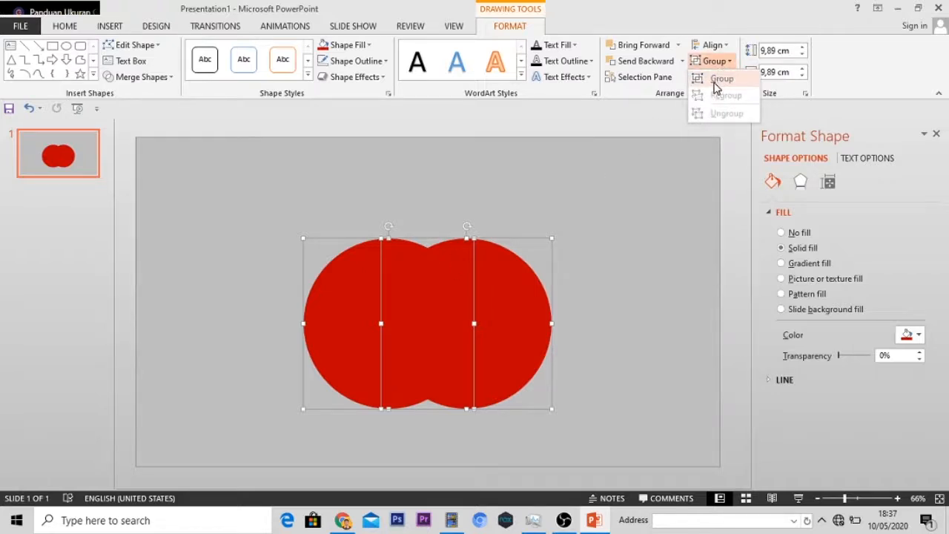
pyautogui.click(716, 84)
pyautogui.click(612, 245)
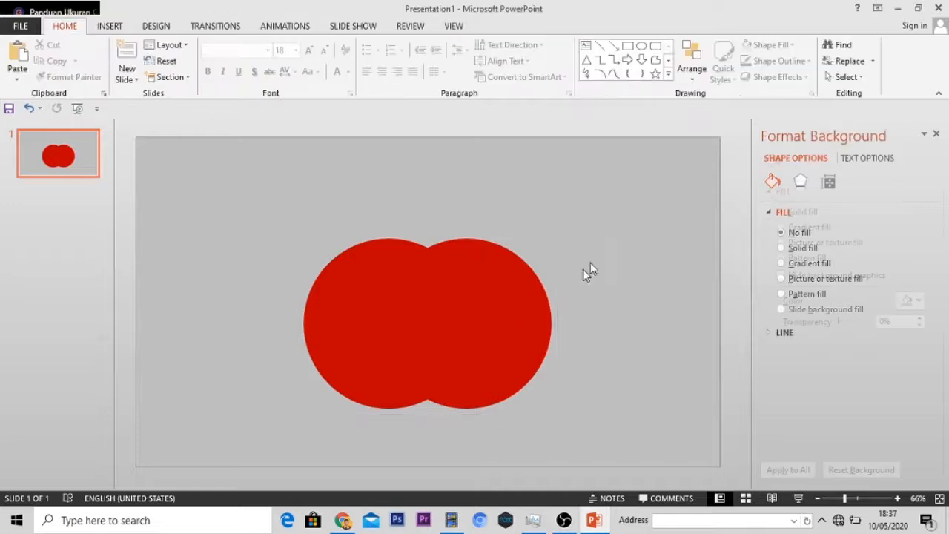
# - Narrow the grouped circles from the right side to about 12.8 cm wide, leaving the height as it is
pyautogui.click(480, 343)
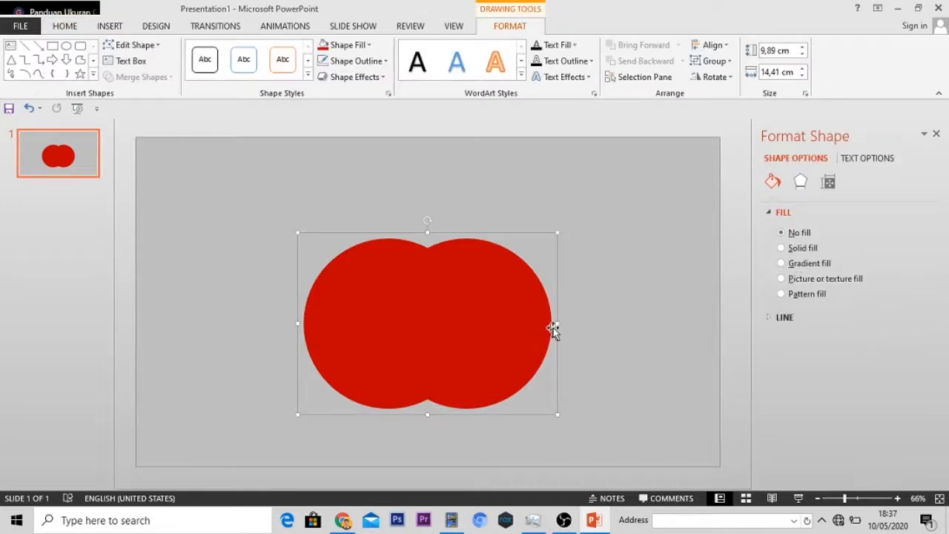
pyautogui.click(600, 323)
pyautogui.click(485, 333)
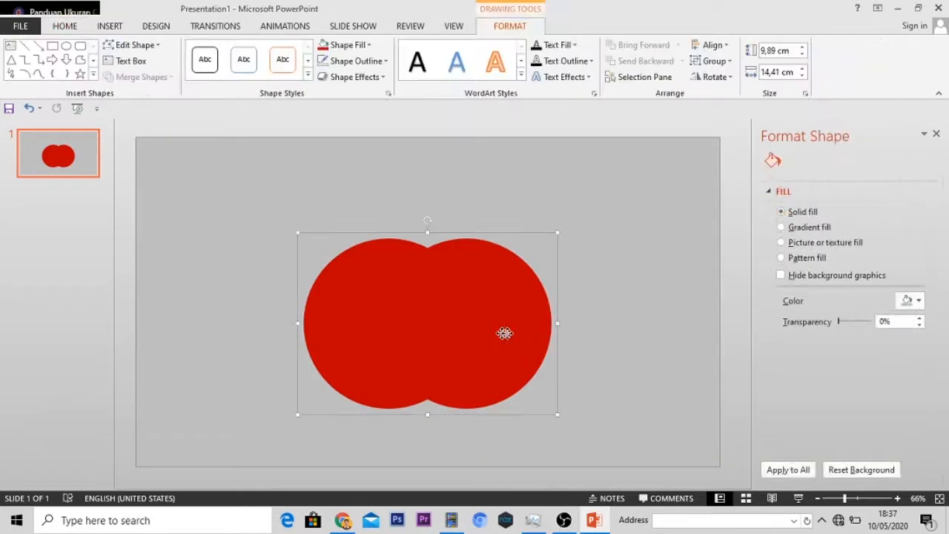
pyautogui.moveTo(558, 323); pyautogui.dragTo(527, 320)
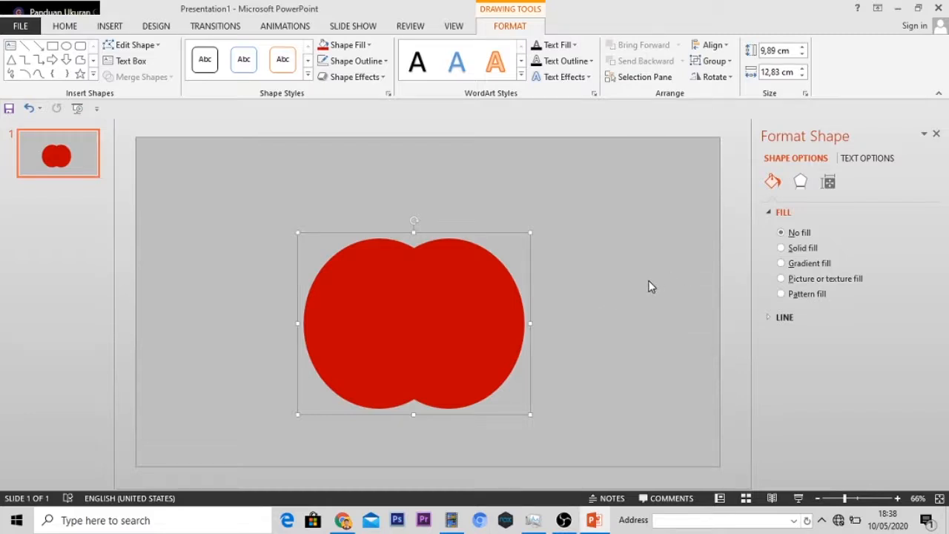
# - Apply a gradient fill to the grouped circles and move the second gradient stop to 30%
pyautogui.click(828, 185)
pyautogui.click(801, 184)
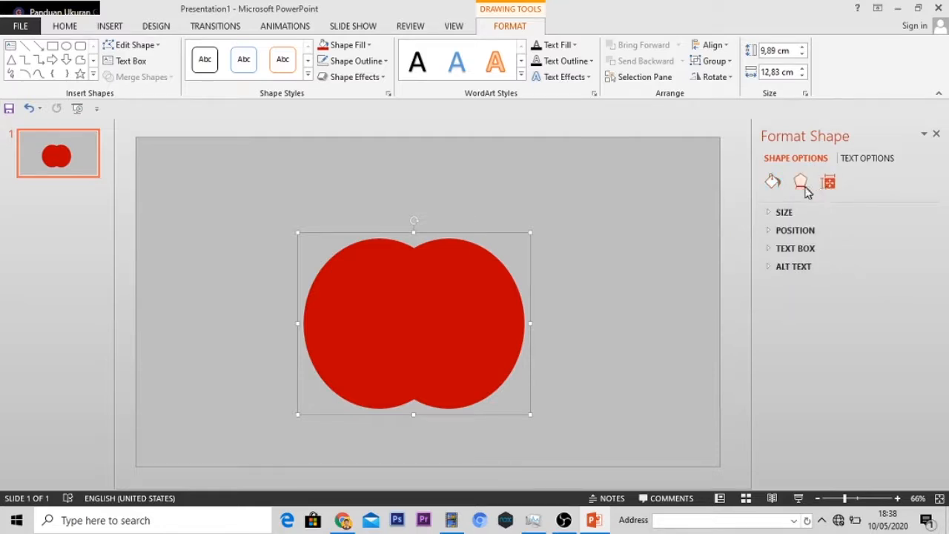
pyautogui.click(774, 185)
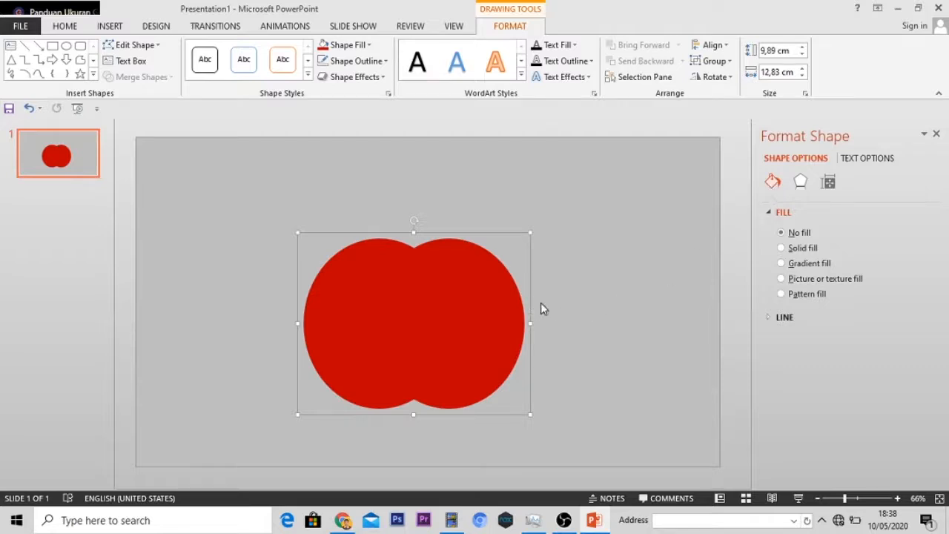
pyautogui.click(798, 268)
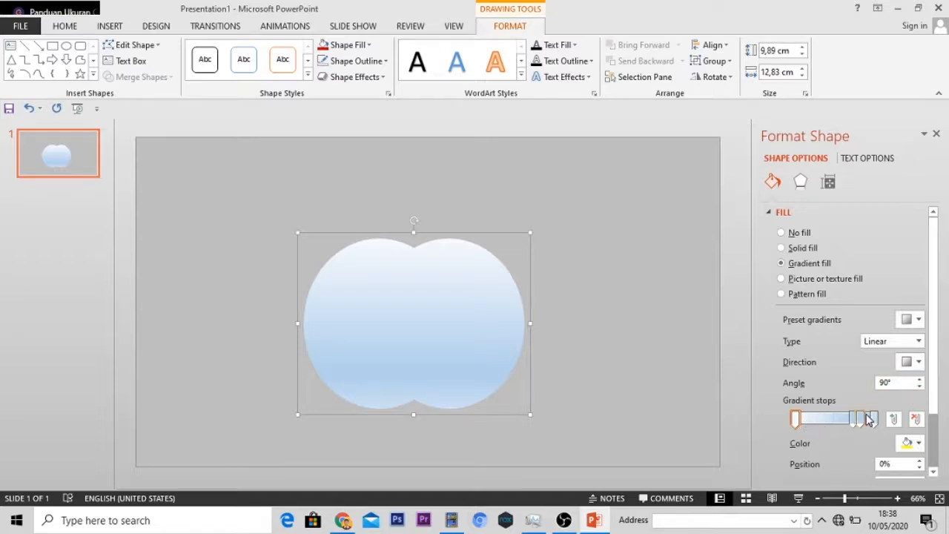
pyautogui.moveTo(853, 420); pyautogui.dragTo(834, 421)
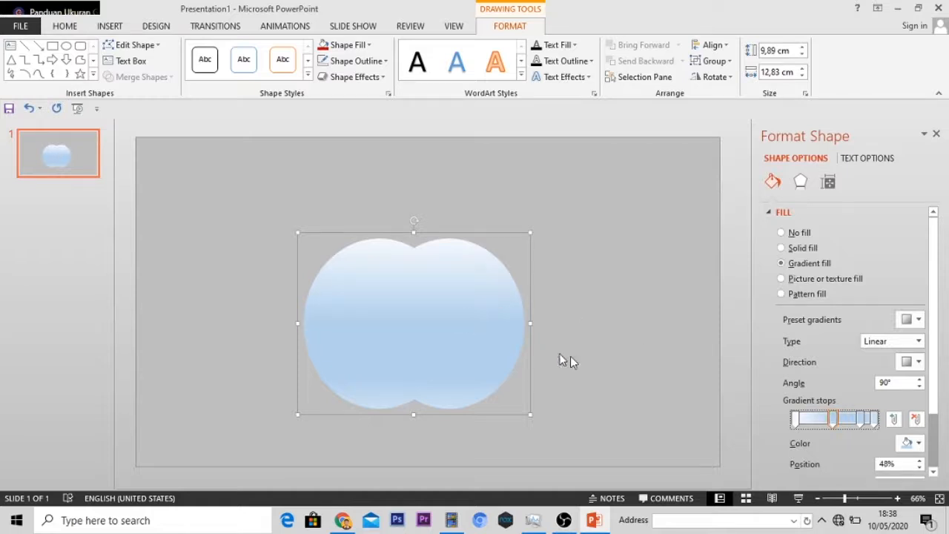
pyautogui.moveTo(836, 421); pyautogui.dragTo(834, 420)
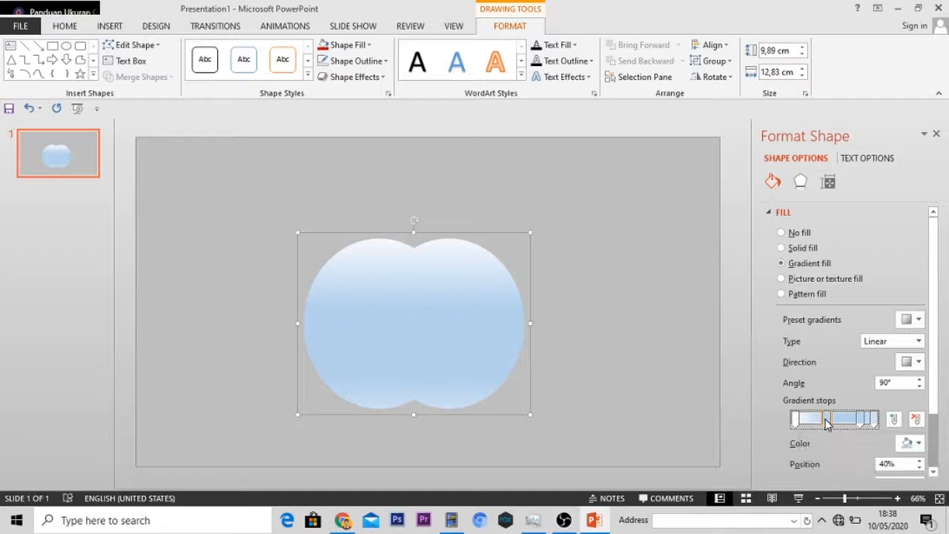
pyautogui.scroll(-2, 921, 434)
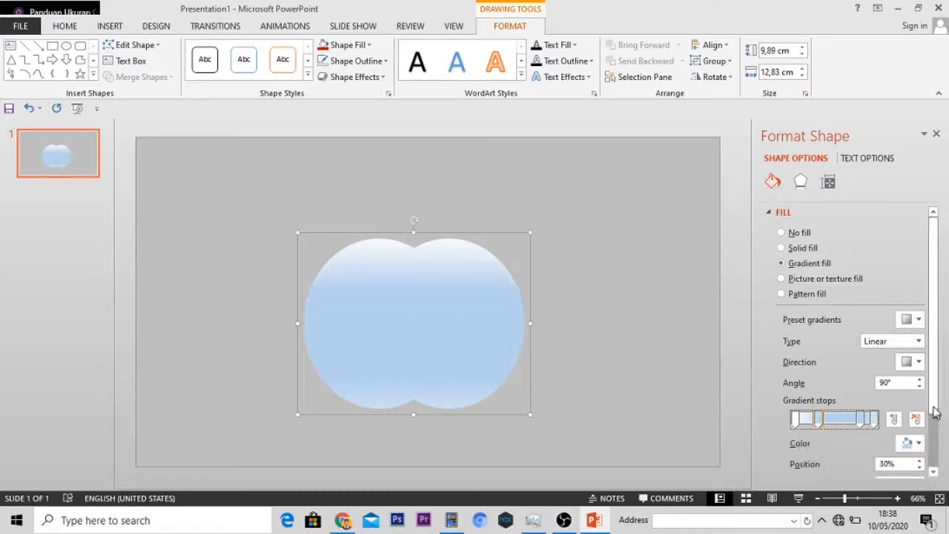
# - Color the gradient stops at 30% and 83% with the standard dark red
pyautogui.moveTo(933, 409); pyautogui.dragTo(933, 425)
pyautogui.scroll(-2, 933, 430)
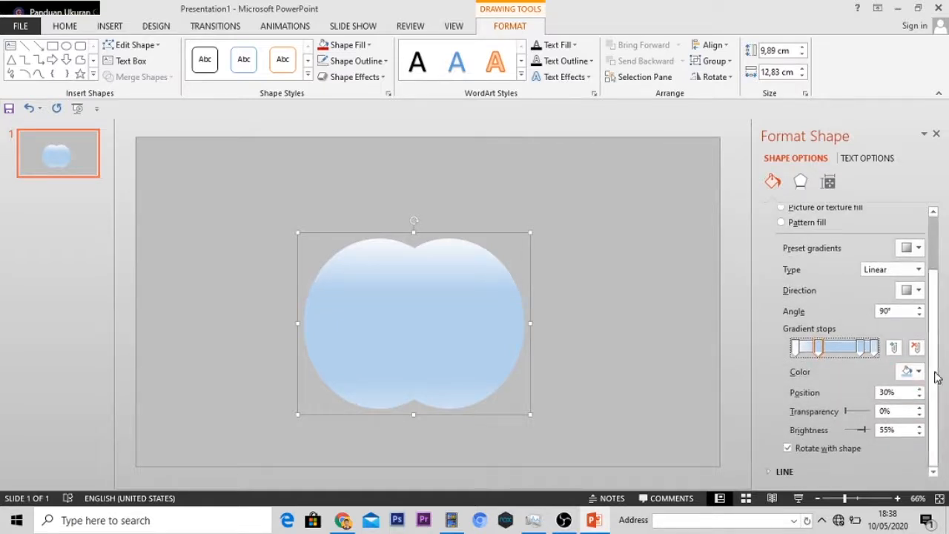
pyautogui.scroll(1, 936, 375)
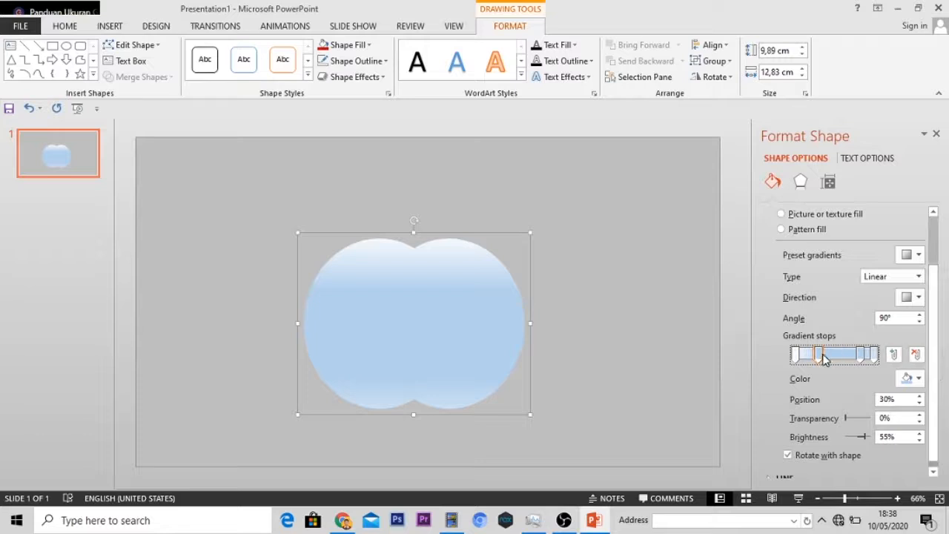
pyautogui.click(920, 379)
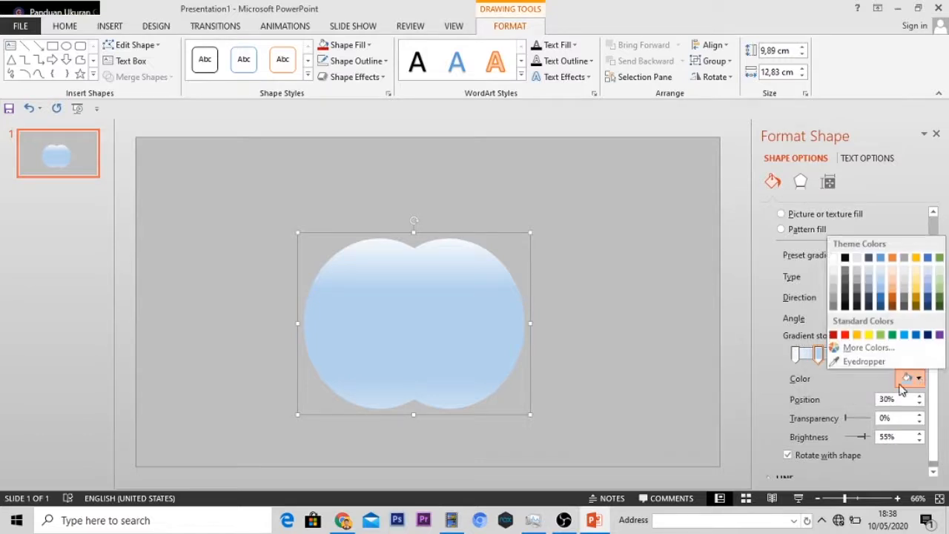
pyautogui.click(835, 336)
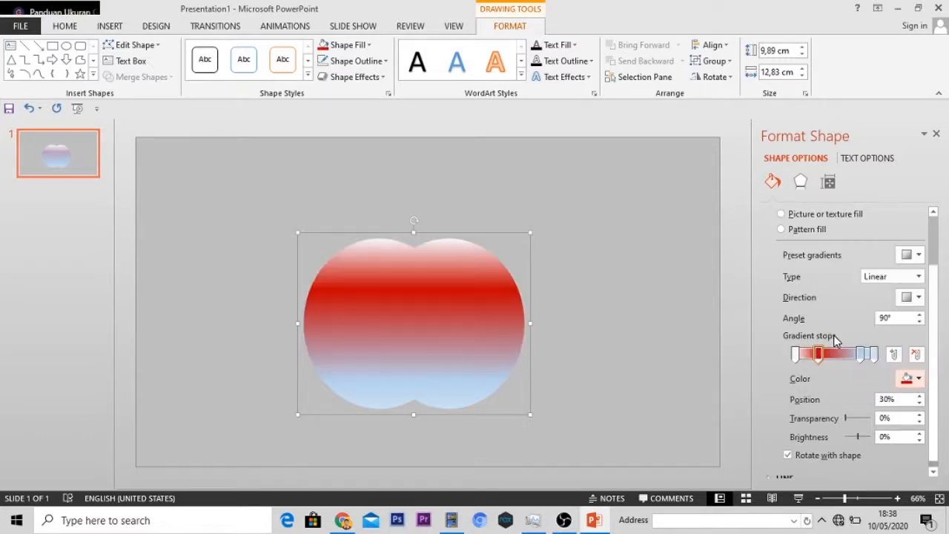
pyautogui.click(861, 355)
pyautogui.click(918, 379)
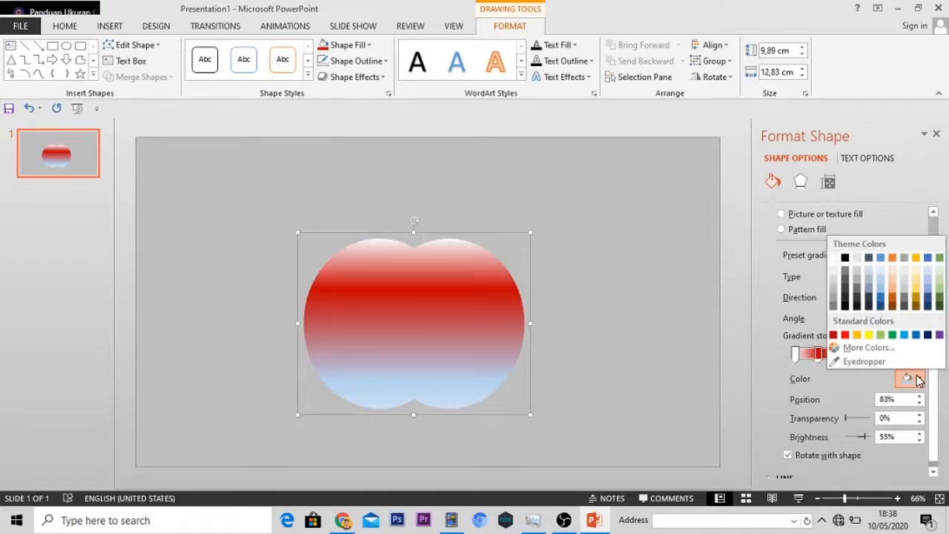
pyautogui.click(835, 339)
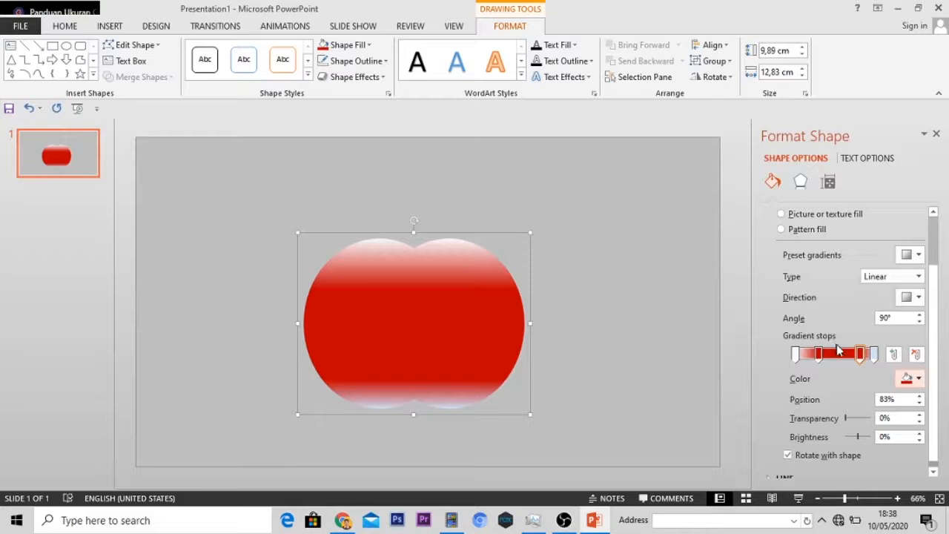
# - Color the gradient stops at 0% and 100% with the standard red
pyautogui.click(797, 357)
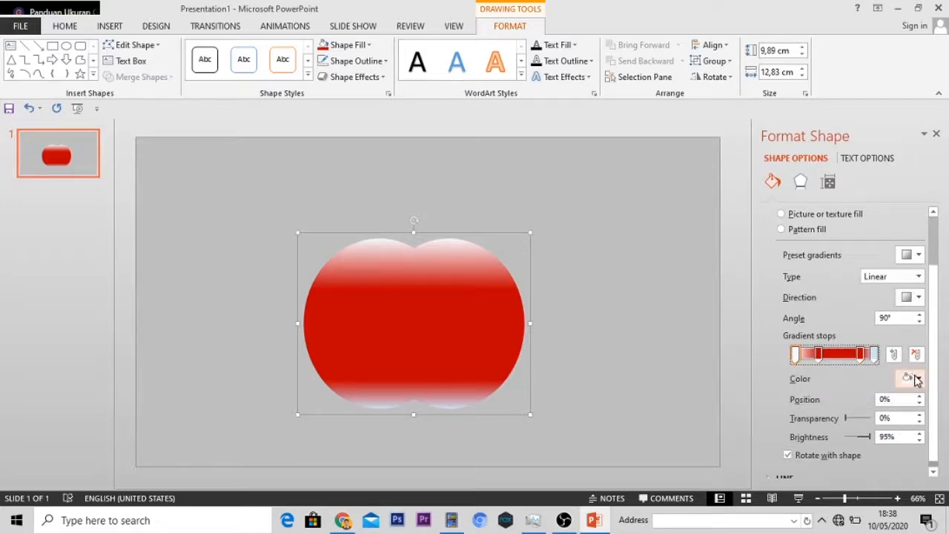
pyautogui.click(911, 378)
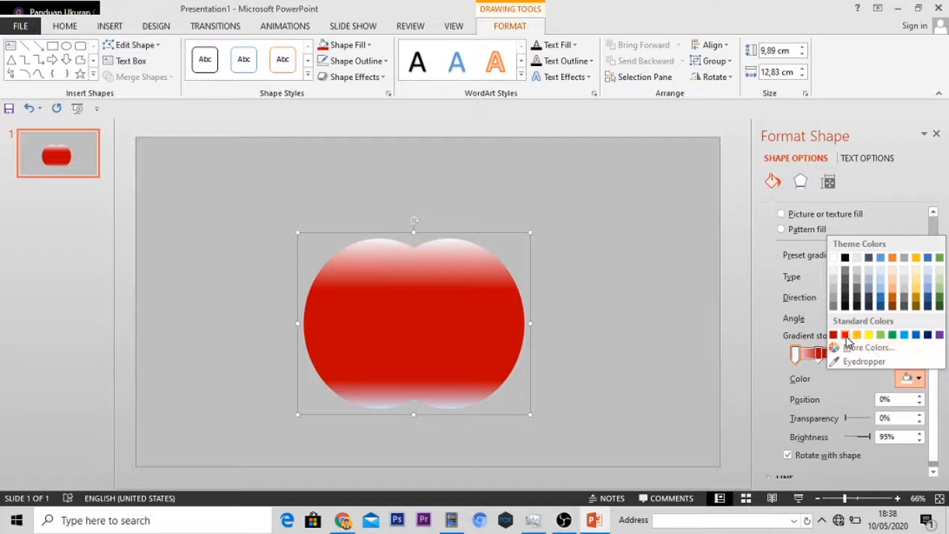
pyautogui.click(845, 335)
pyautogui.click(875, 355)
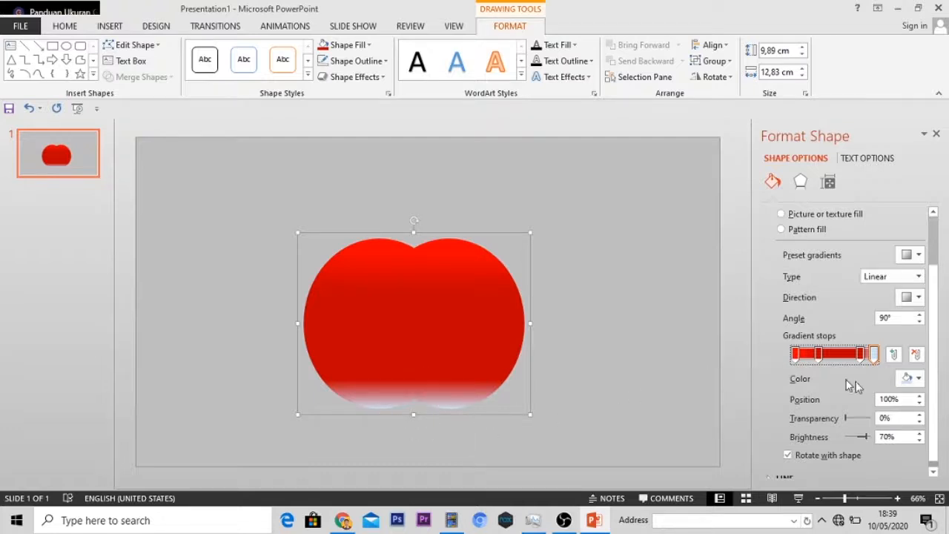
pyautogui.click(914, 378)
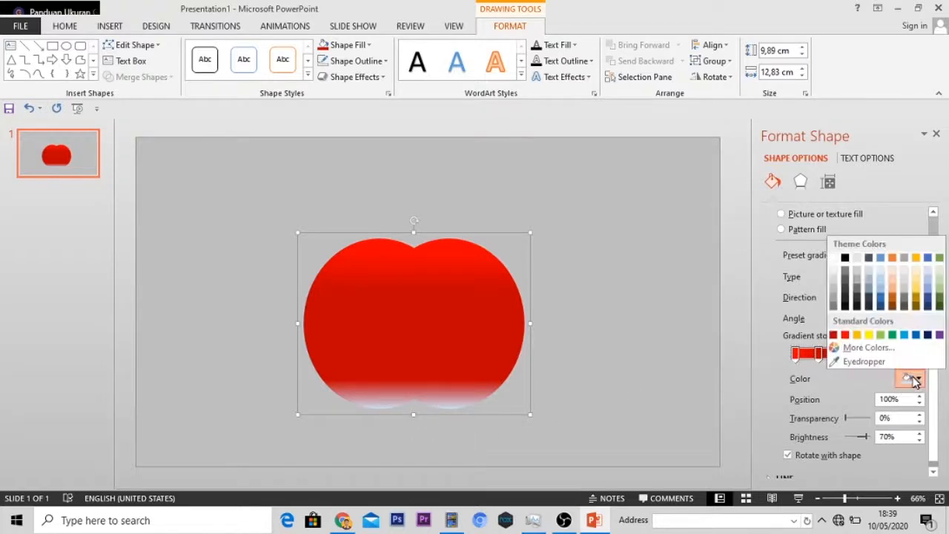
pyautogui.click(844, 336)
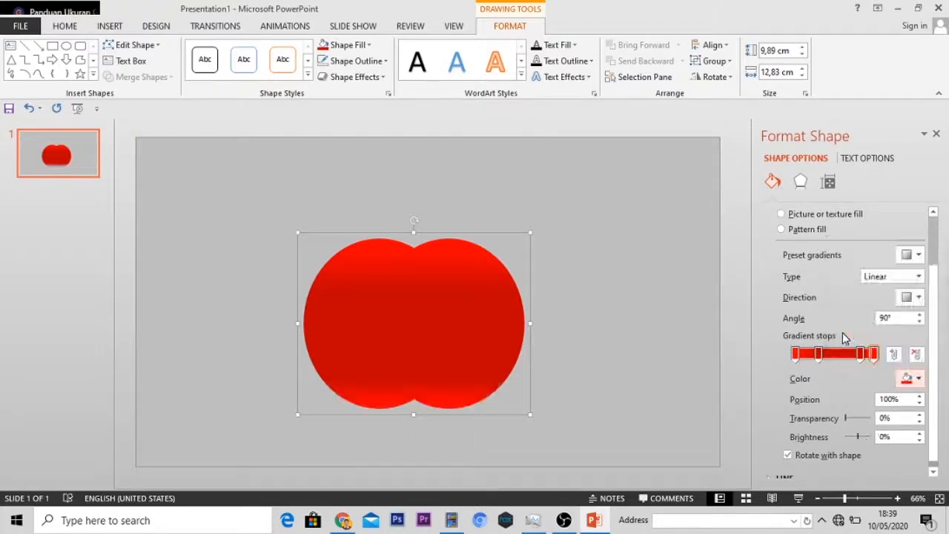
pyautogui.click(632, 348)
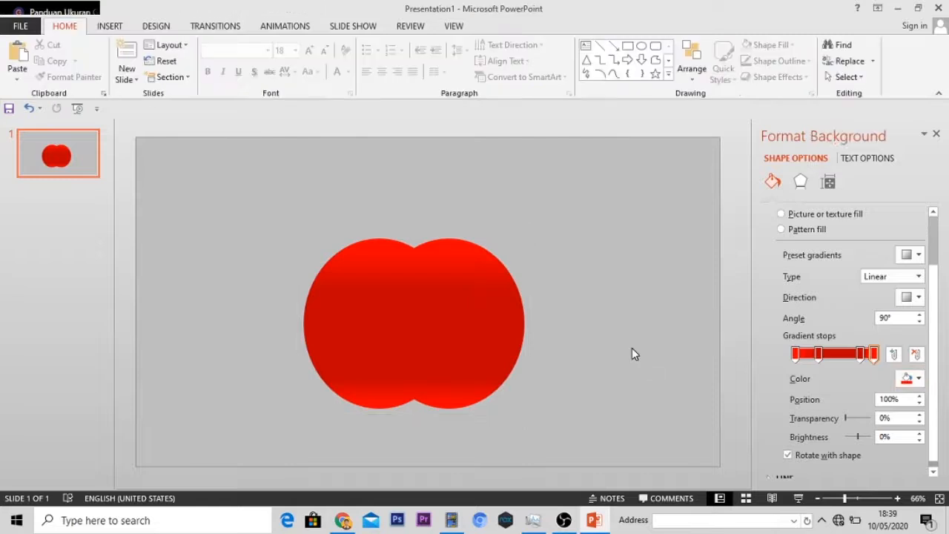
# - Set the linear gradient angle of the grouped circles to 135°
pyautogui.click(463, 325)
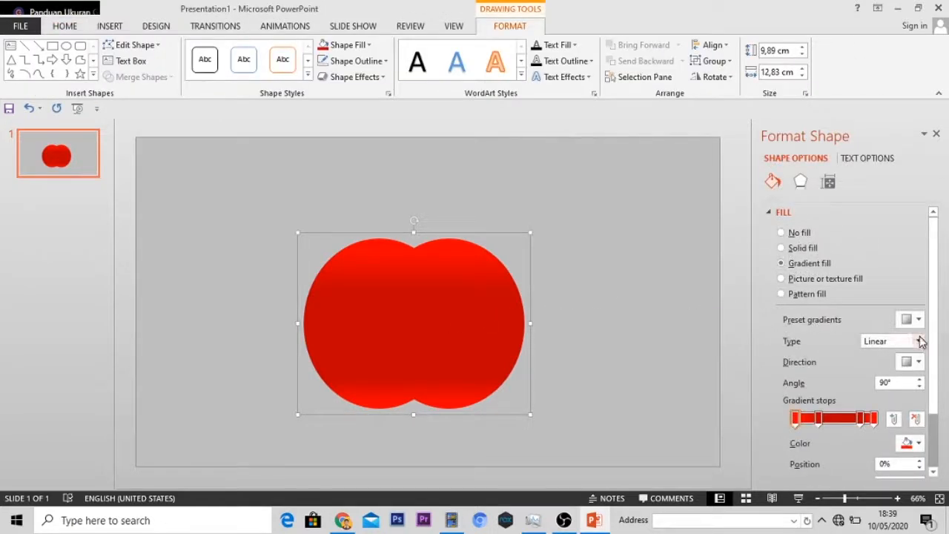
pyautogui.scroll(-2, 933, 349)
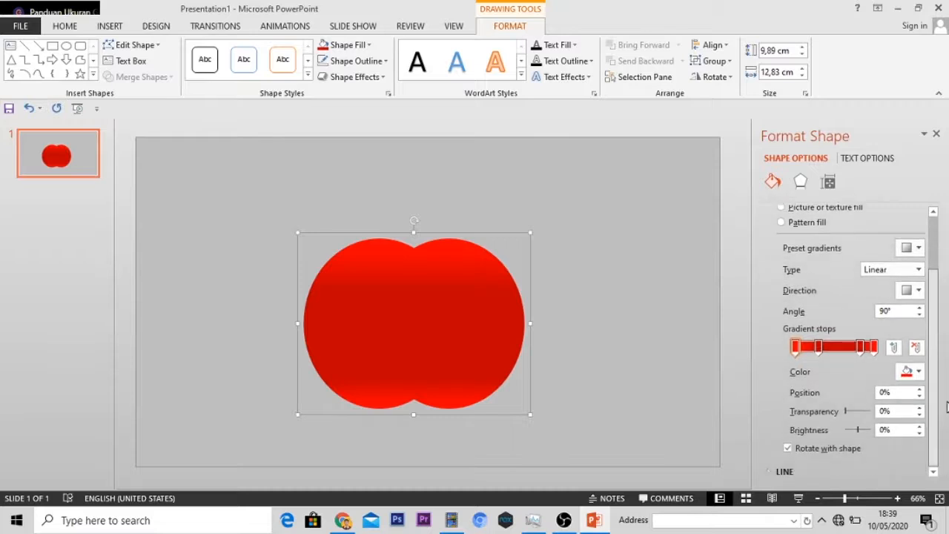
pyautogui.moveTo(895, 311); pyautogui.dragTo(871, 316)
pyautogui.write('1')
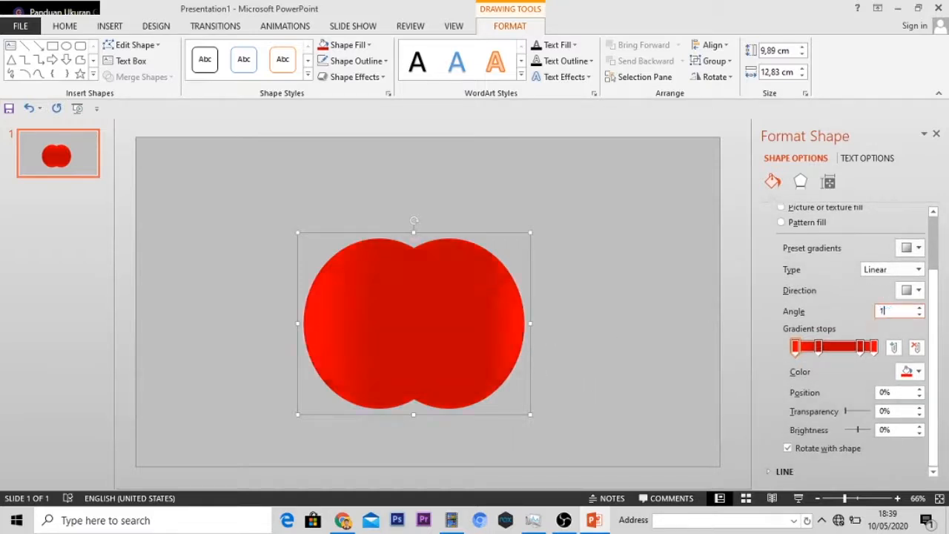
pyautogui.write('35')
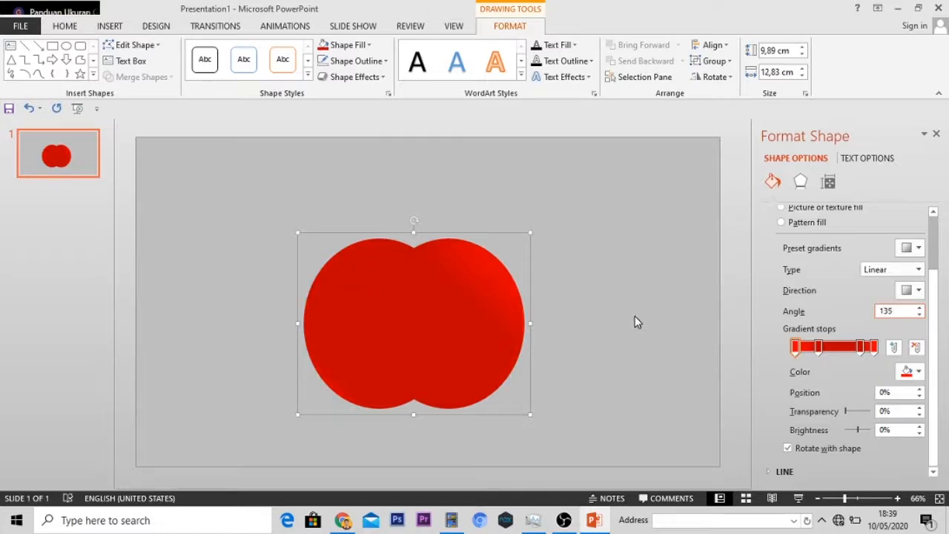
pyautogui.click(623, 335)
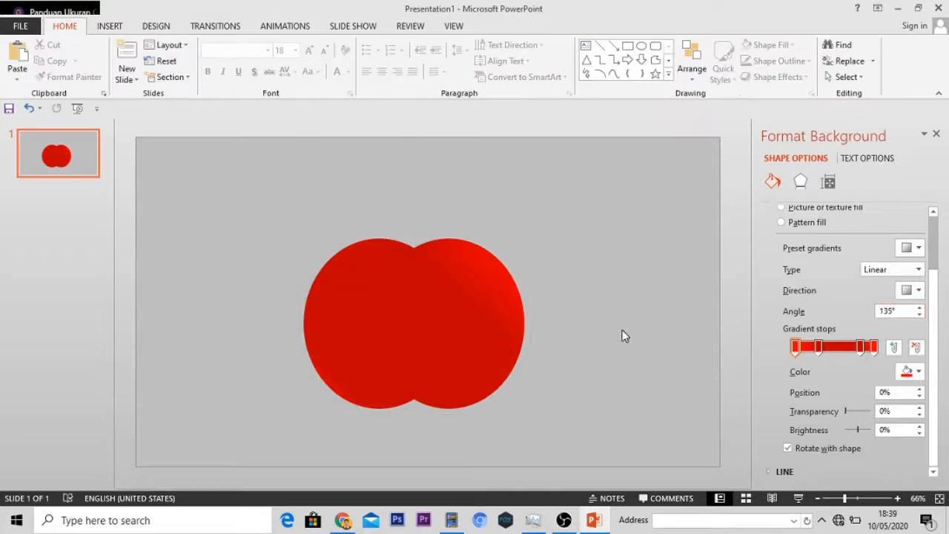
# - Shift the gradient stops of the grouped circles, moving the third to 90%, the first to 16% and the second slightly inward
pyautogui.click(471, 282)
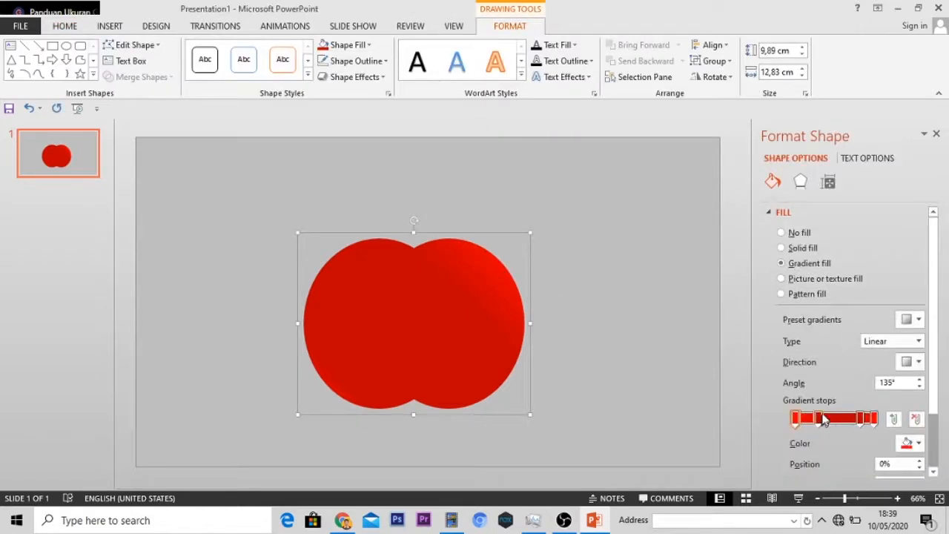
pyautogui.moveTo(860, 420)
pyautogui.mouseDown()
pyautogui.moveTo(849, 418)
pyautogui.moveTo(861, 420)
pyautogui.mouseUp()
pyautogui.moveTo(851, 421)
pyautogui.mouseDown()
pyautogui.moveTo(842, 427)
pyautogui.moveTo(866, 419)
pyautogui.mouseUp()
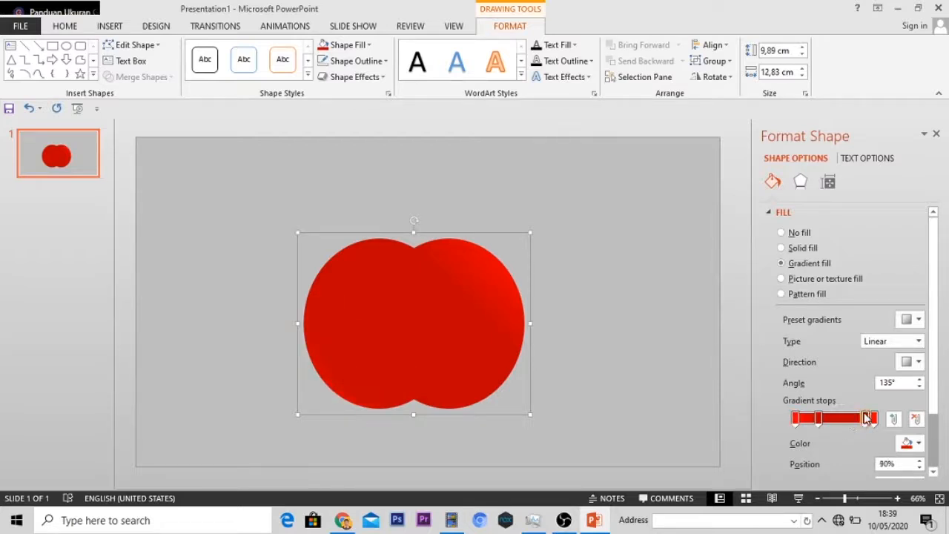
pyautogui.click(804, 421)
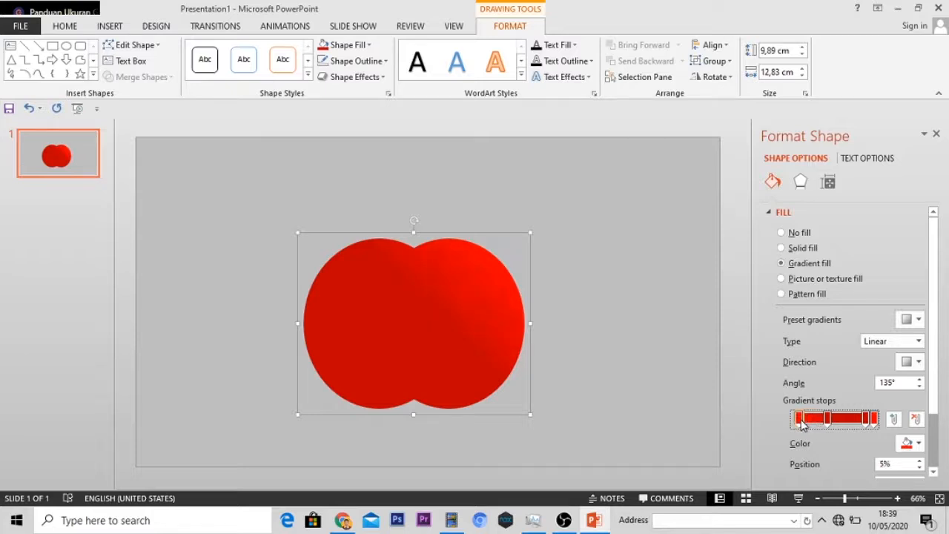
pyautogui.moveTo(801, 423); pyautogui.dragTo(818, 423)
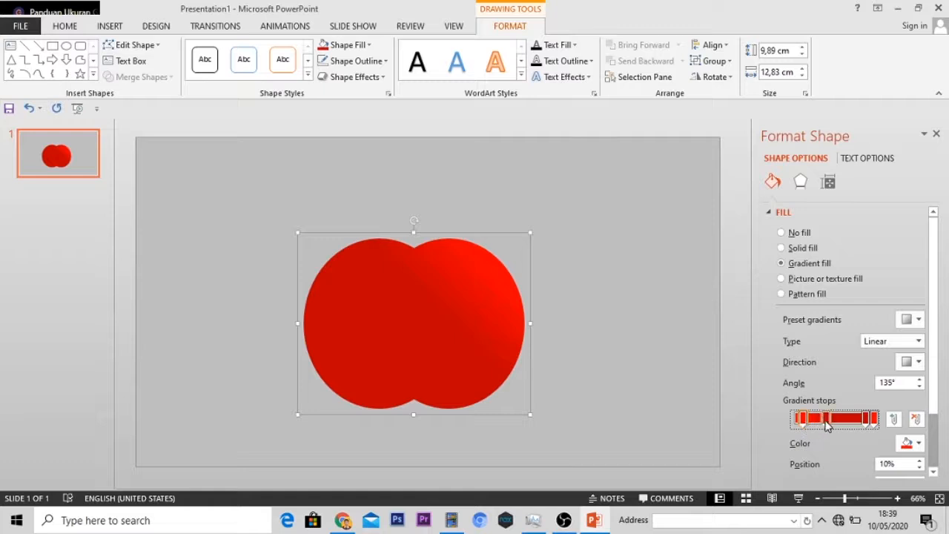
pyautogui.moveTo(832, 421); pyautogui.dragTo(813, 423)
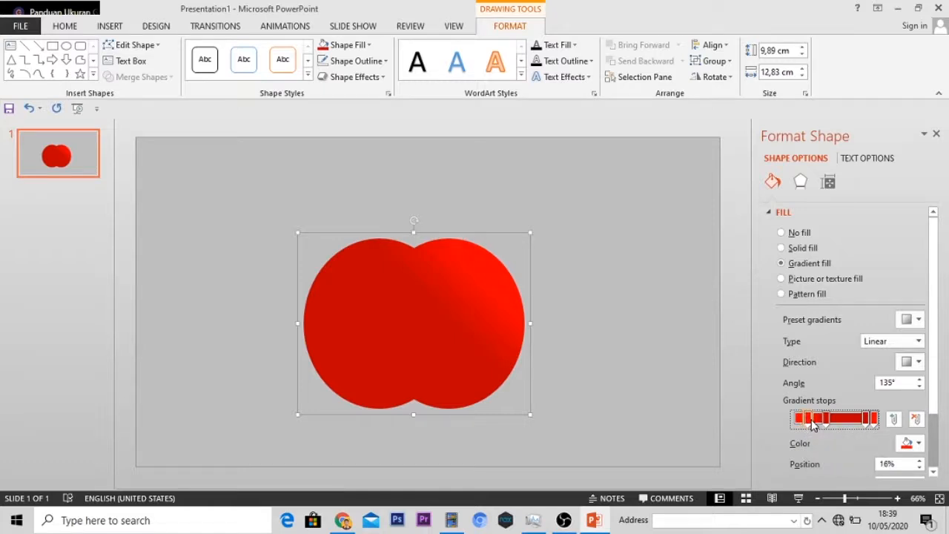
pyautogui.click(661, 344)
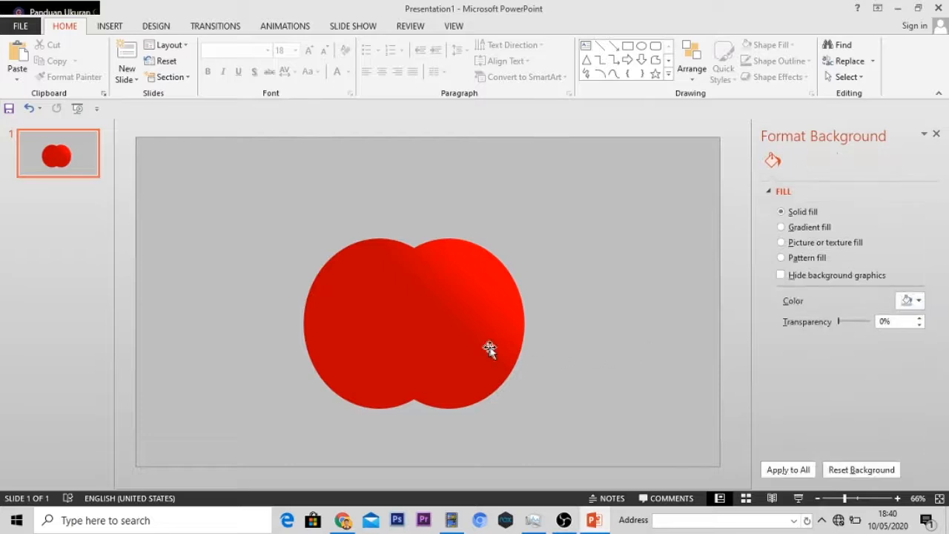
# - Move the grouped circles slightly right and up on the slide
pyautogui.scroll(-2, 567, 354)
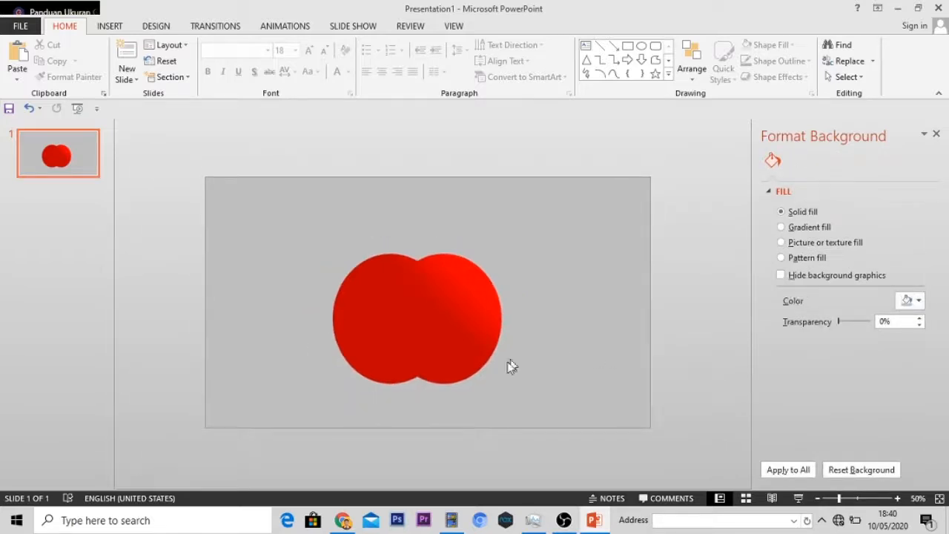
pyautogui.scroll(2, 421, 372)
pyautogui.moveTo(437, 331)
pyautogui.mouseDown()
pyautogui.moveTo(481, 324)
pyautogui.moveTo(458, 322)
pyautogui.mouseUp()
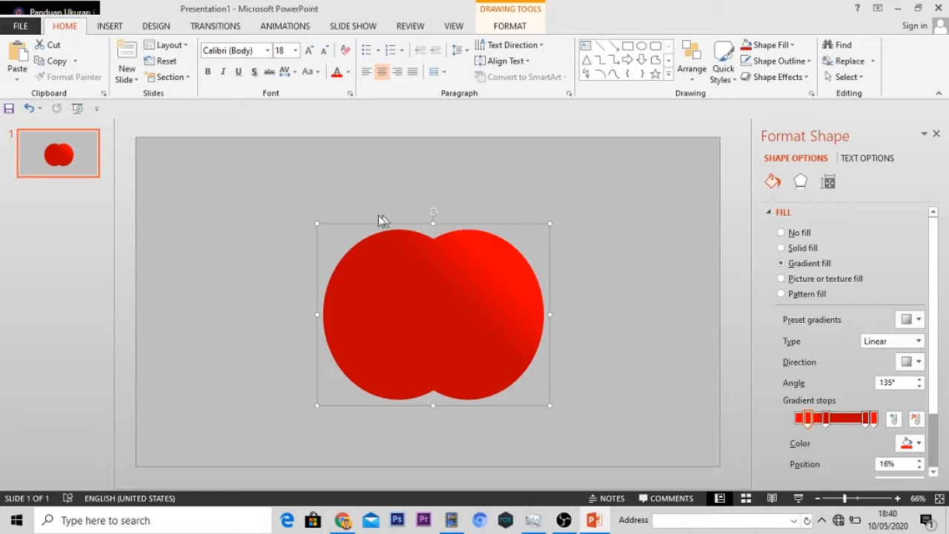
pyautogui.click(413, 288)
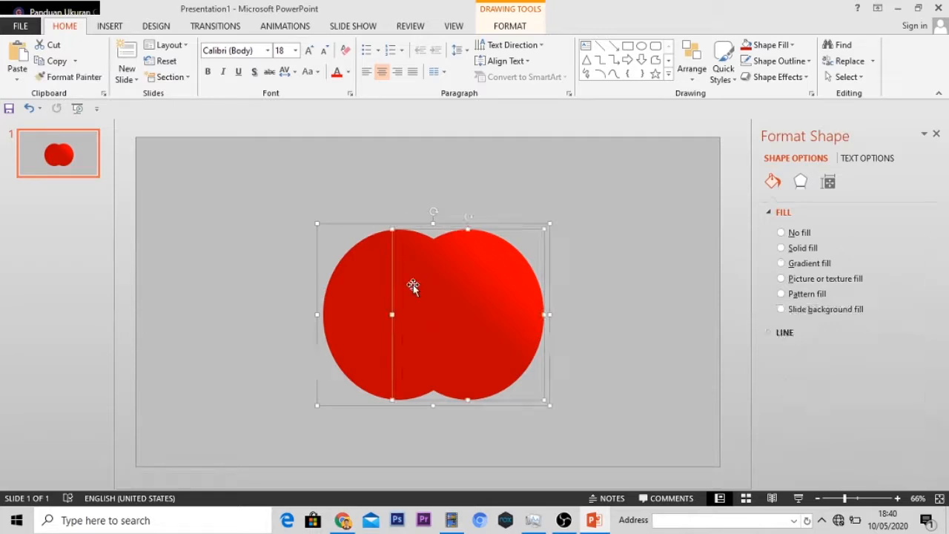
pyautogui.click(266, 259)
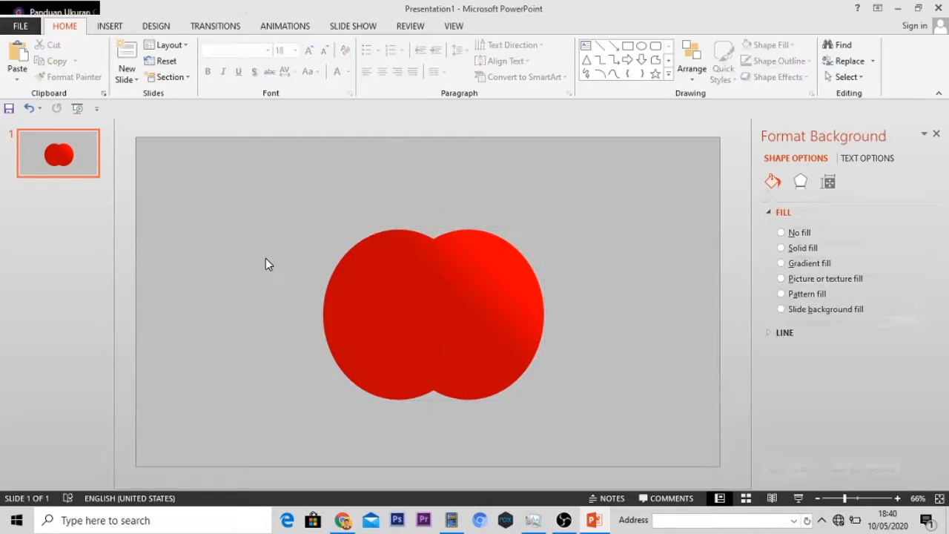
pyautogui.click(366, 278)
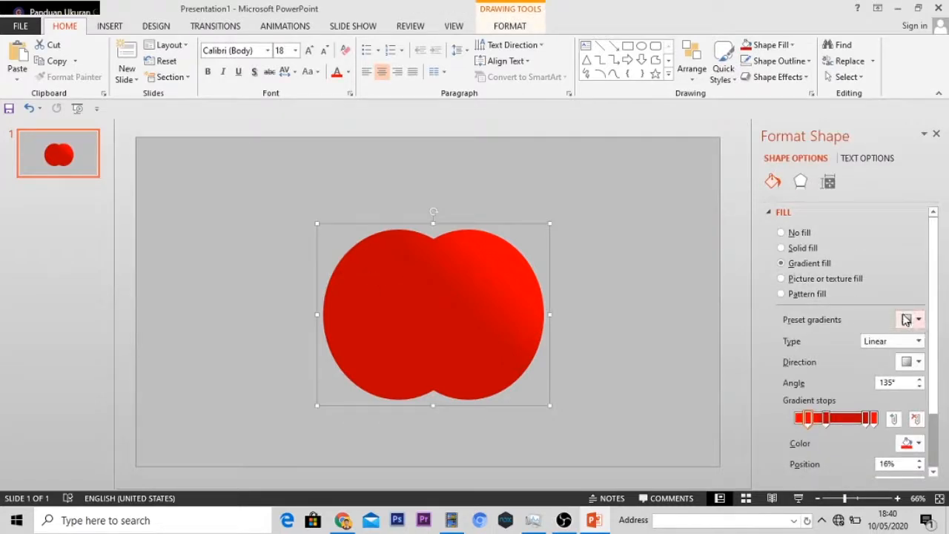
pyautogui.click(801, 182)
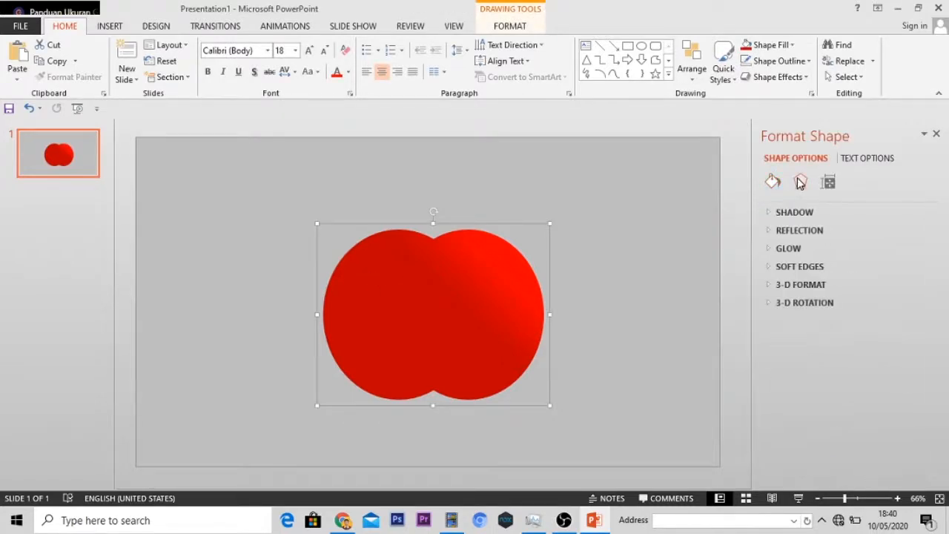
pyautogui.click(656, 197)
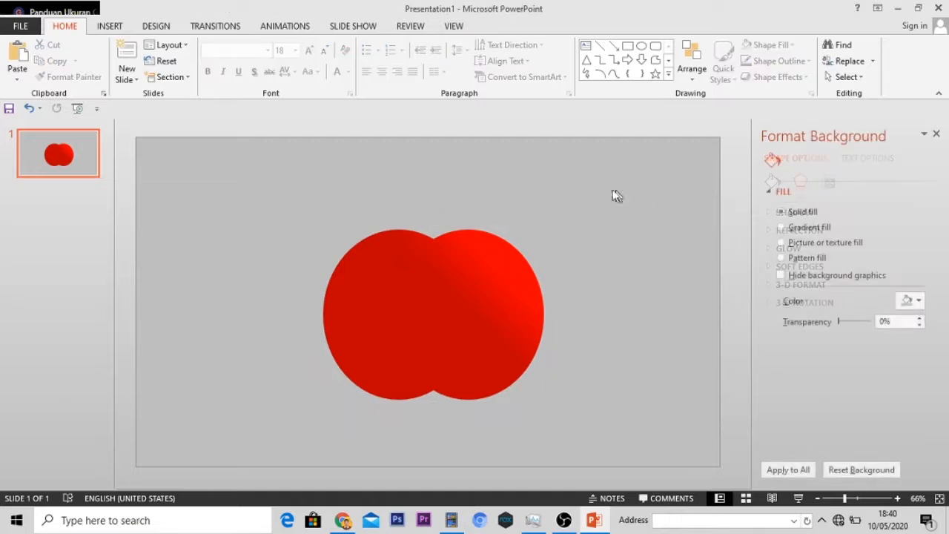
# - Draw a trapezoid about 4.92 cm high and 2.3 cm wide above the left circle as the stem
pyautogui.click(109, 26)
pyautogui.click(237, 67)
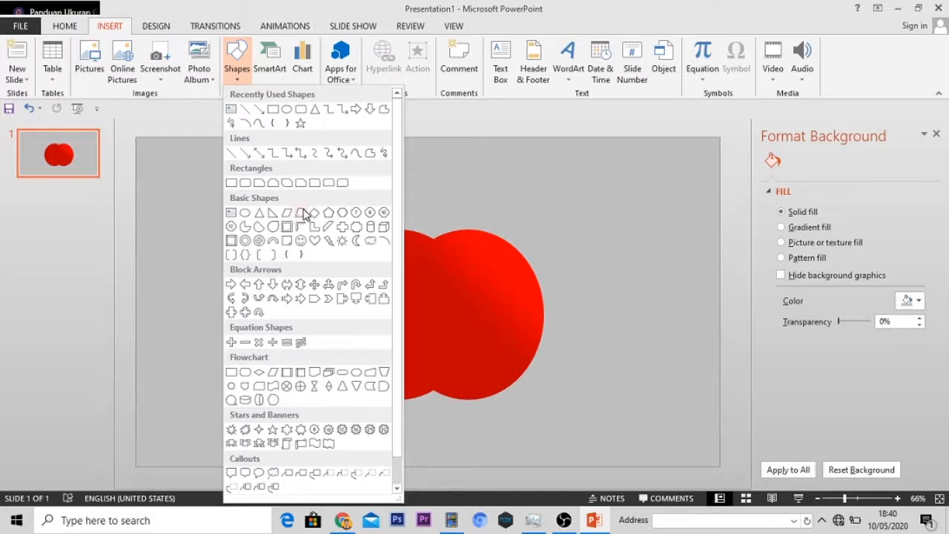
pyautogui.click(300, 214)
pyautogui.moveTo(336, 182); pyautogui.dragTo(376, 267)
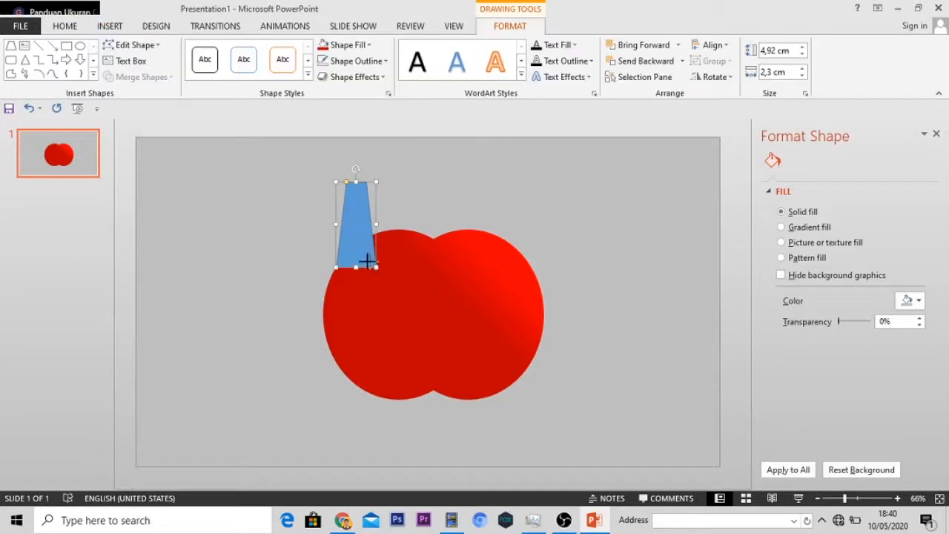
# - Fill the trapezoid with the orange theme color and remove its outline
pyautogui.click(345, 45)
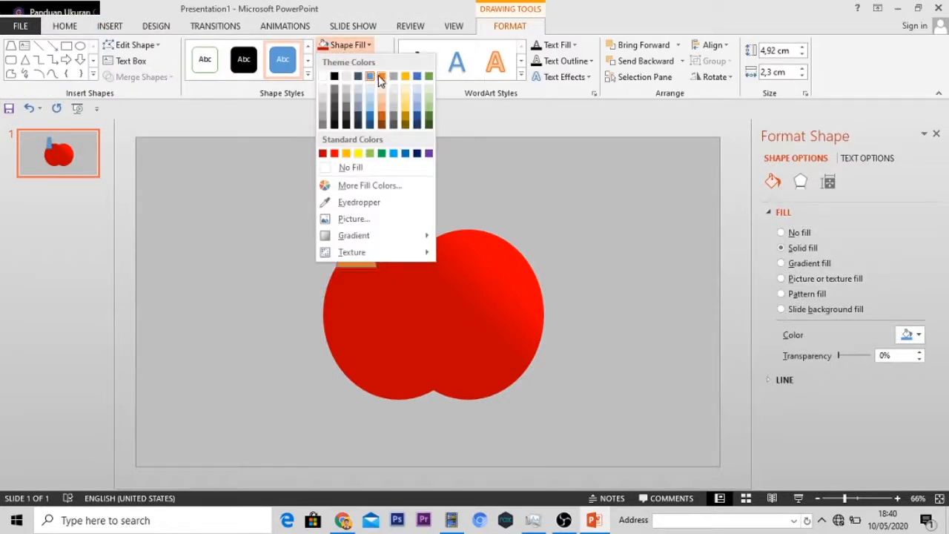
pyautogui.click(381, 75)
pyautogui.click(371, 63)
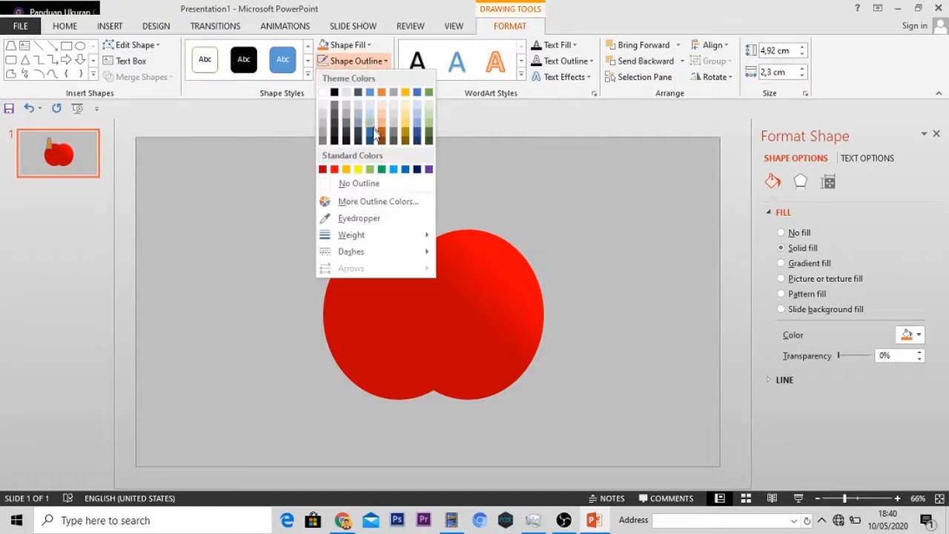
pyautogui.click(359, 184)
# - Move the orange trapezoid over the apple's upper notch and flip it vertically
pyautogui.click(386, 213)
pyautogui.moveTo(361, 212); pyautogui.dragTo(426, 207)
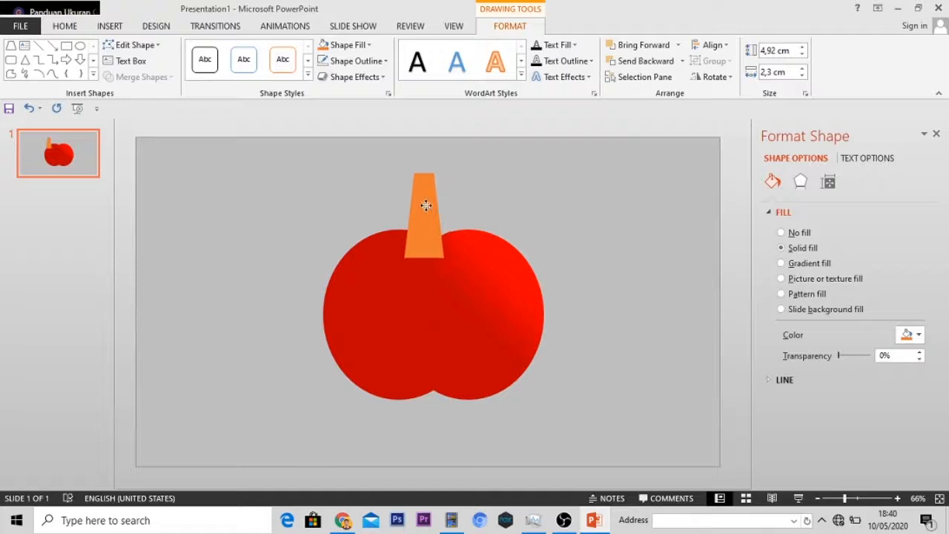
pyautogui.click(714, 77)
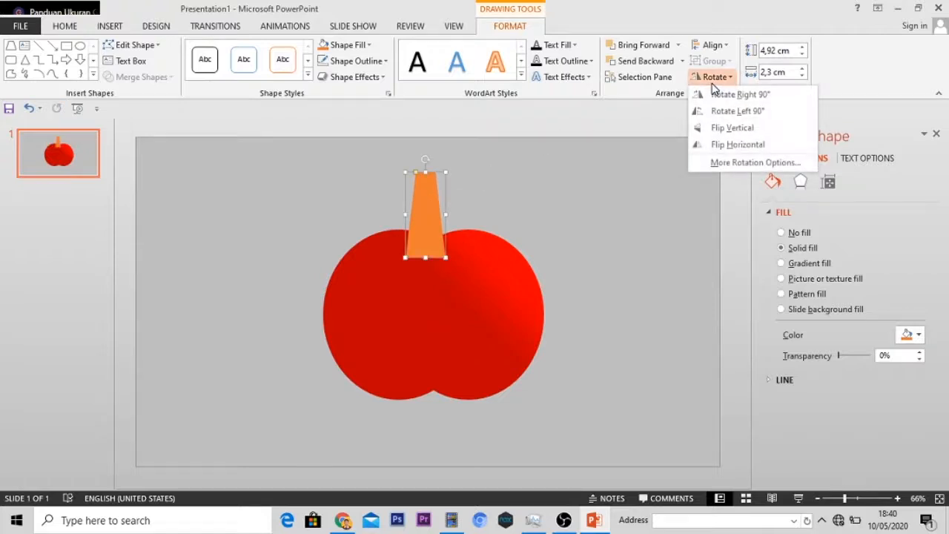
pyautogui.click(723, 130)
pyautogui.click(539, 177)
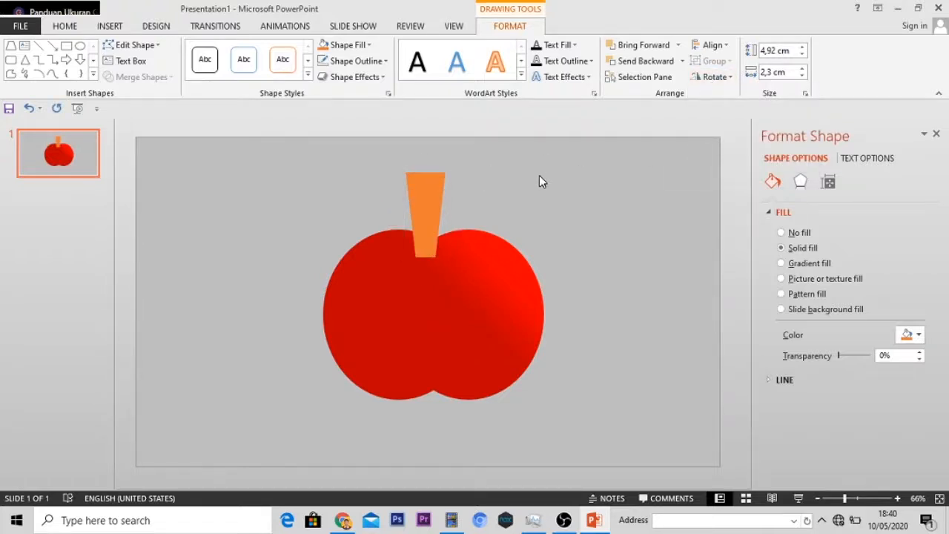
# - Narrow the stem to about 1.45 cm wide and place its lower end at the apple's notch
pyautogui.click(420, 195)
pyautogui.moveTo(419, 195); pyautogui.dragTo(443, 206)
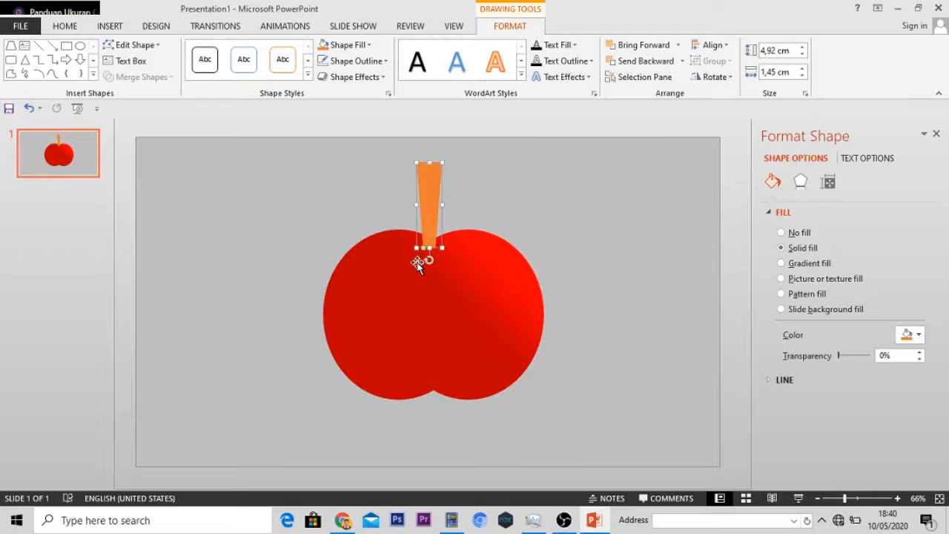
pyautogui.click(499, 215)
# - Tilt the stem slightly to the left and nudge its base into the notch between the circles
pyautogui.click(438, 223)
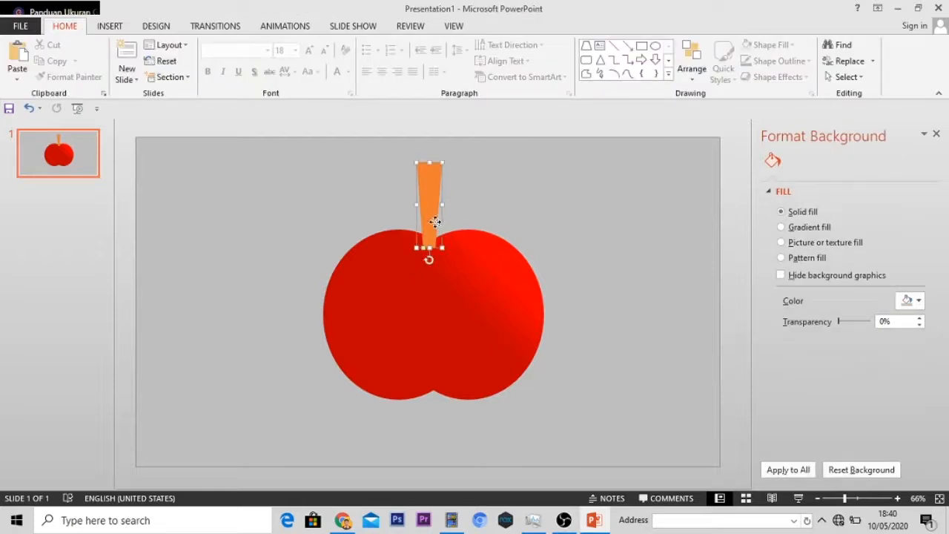
pyautogui.moveTo(437, 223); pyautogui.dragTo(440, 224)
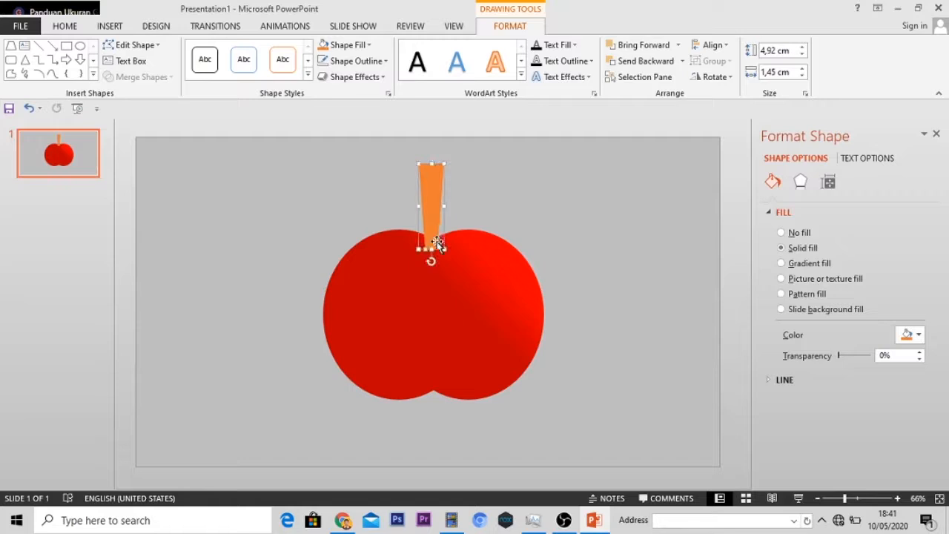
pyautogui.moveTo(433, 262); pyautogui.dragTo(440, 263)
pyautogui.moveTo(439, 224); pyautogui.dragTo(437, 223)
pyautogui.click(484, 226)
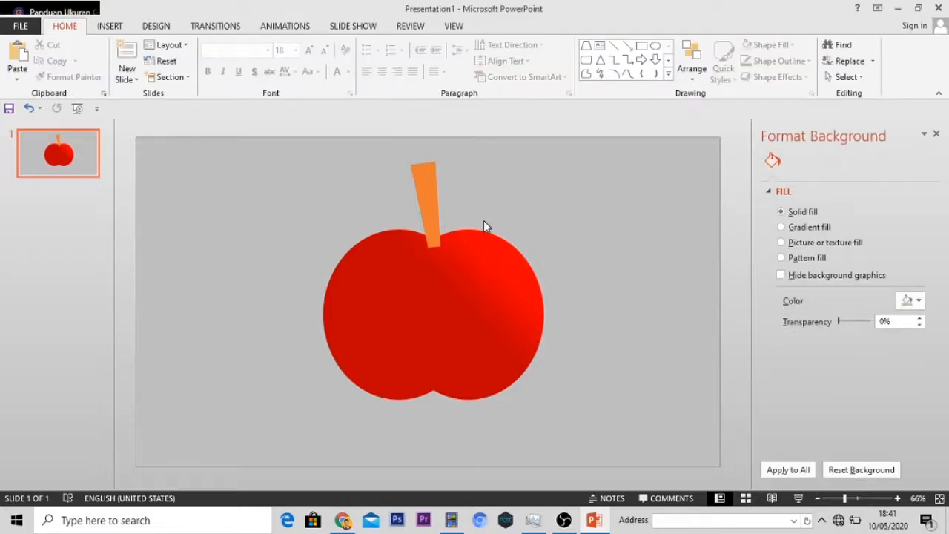
# - Nudge the orange stem slightly up and to the left in the apple's notch
pyautogui.click(438, 223)
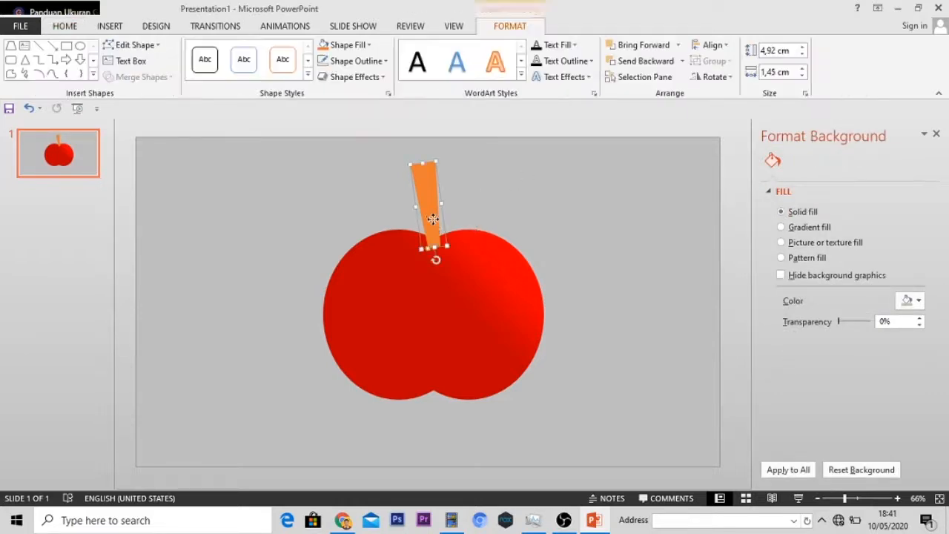
pyautogui.moveTo(438, 222); pyautogui.dragTo(431, 219)
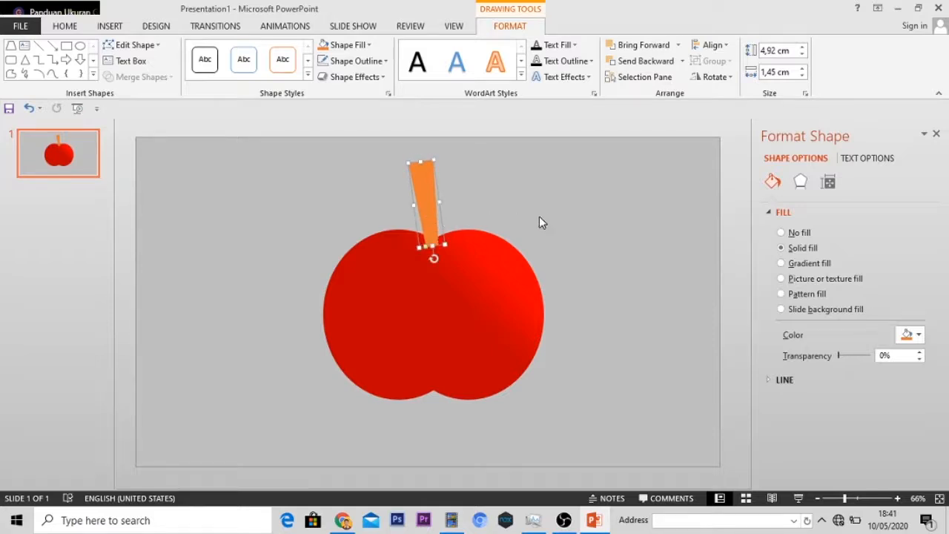
pyautogui.click(552, 218)
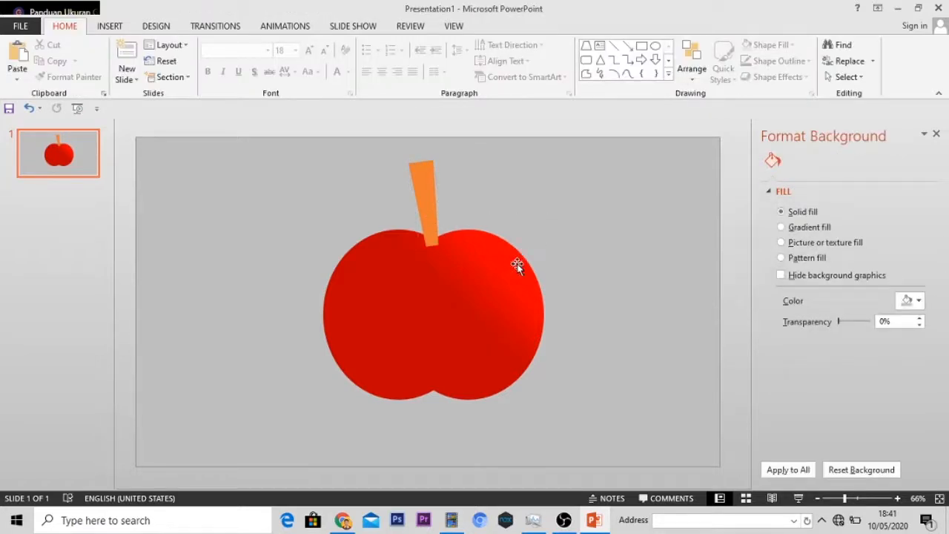
# - Stretch the grouped red apple downward to a height of about 11.5 cm, keeping its width
pyautogui.click(483, 299)
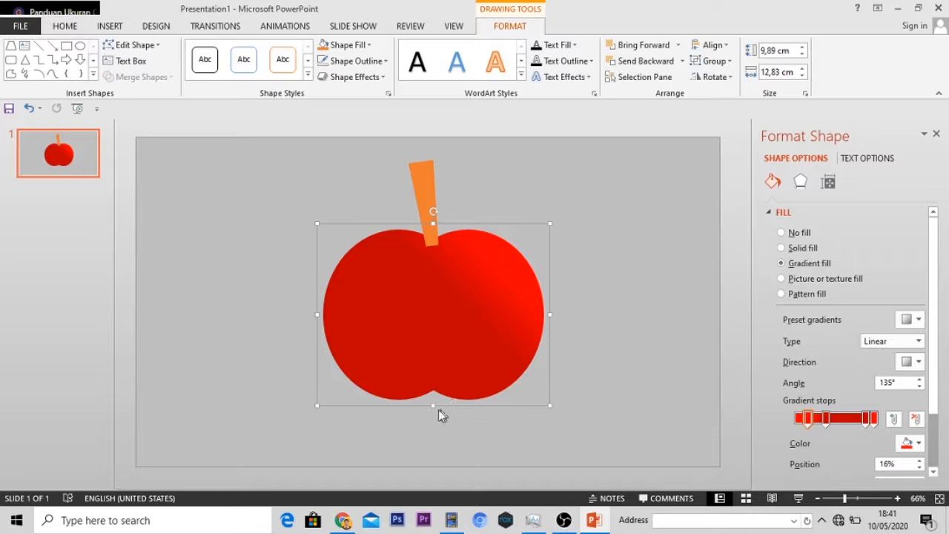
pyautogui.moveTo(432, 405); pyautogui.dragTo(432, 435)
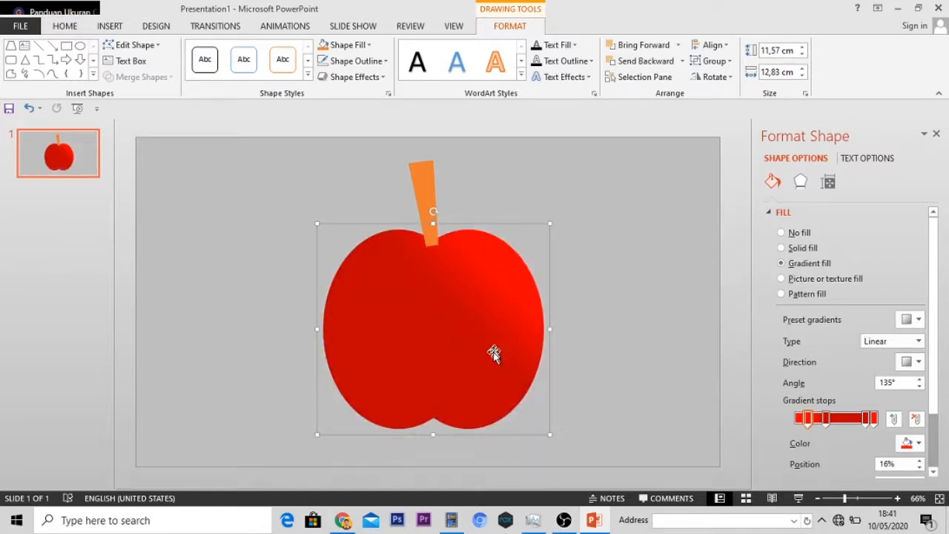
pyautogui.moveTo(434, 433); pyautogui.dragTo(434, 431)
pyautogui.click(623, 305)
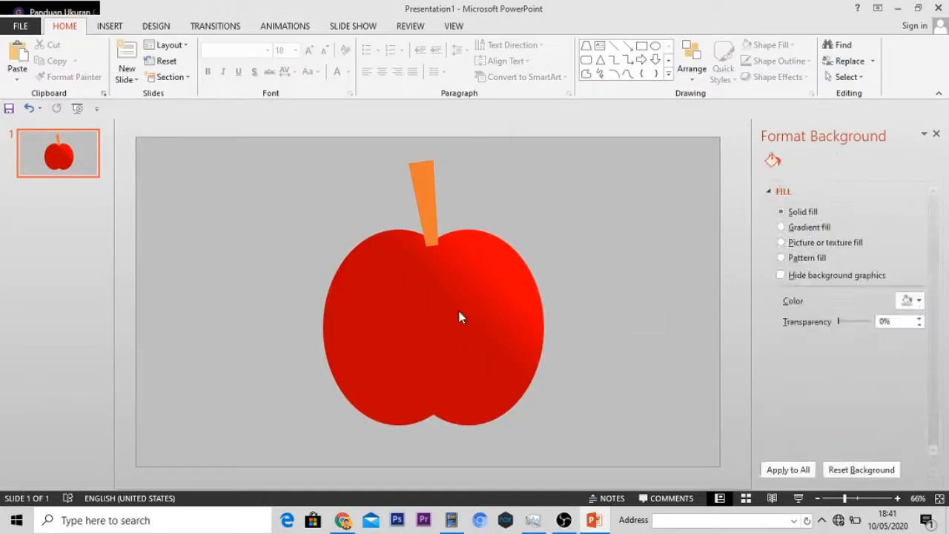
# - Draw a right triangle about 5.04 cm high and 3.2 cm wide on the apple's upper left and flip it vertically
pyautogui.click(112, 26)
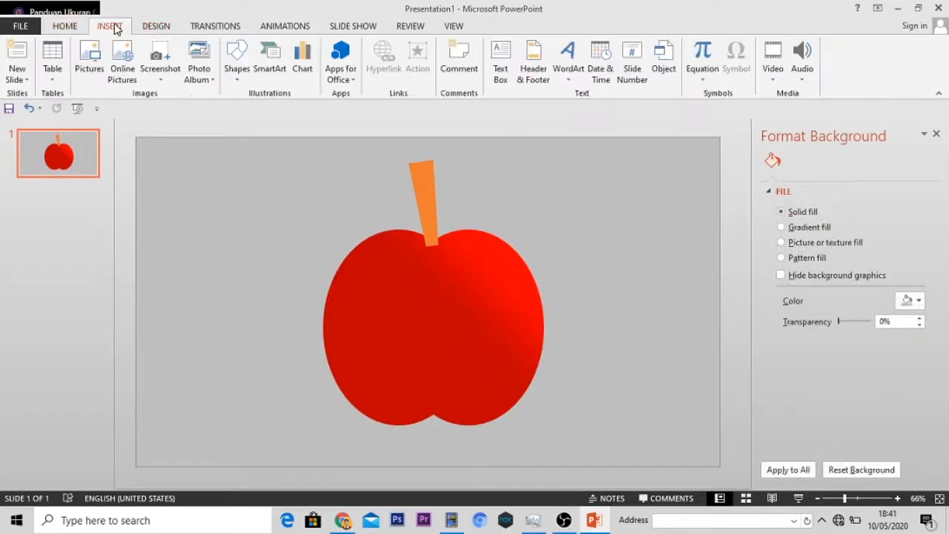
pyautogui.click(235, 70)
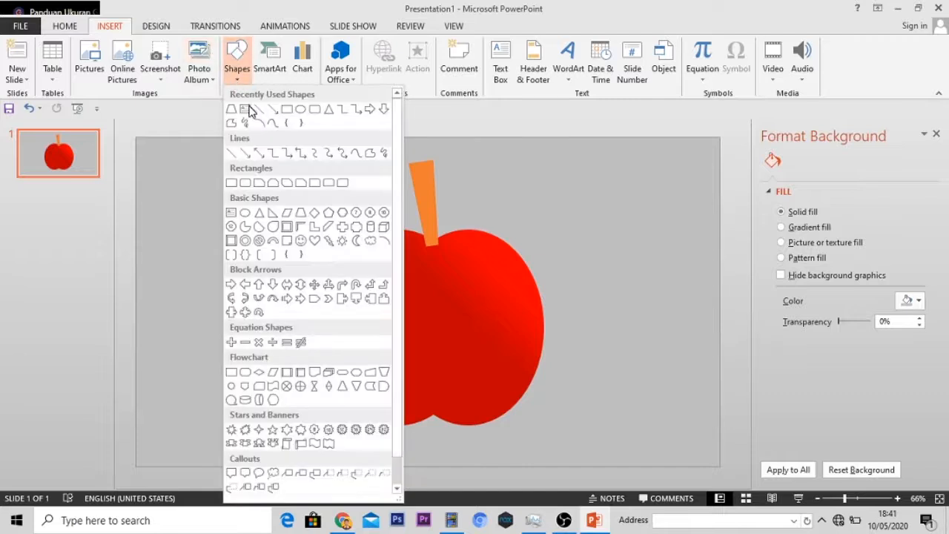
pyautogui.click(272, 214)
pyautogui.moveTo(380, 312)
pyautogui.mouseDown()
pyautogui.moveTo(323, 345)
pyautogui.moveTo(345, 318)
pyautogui.mouseUp()
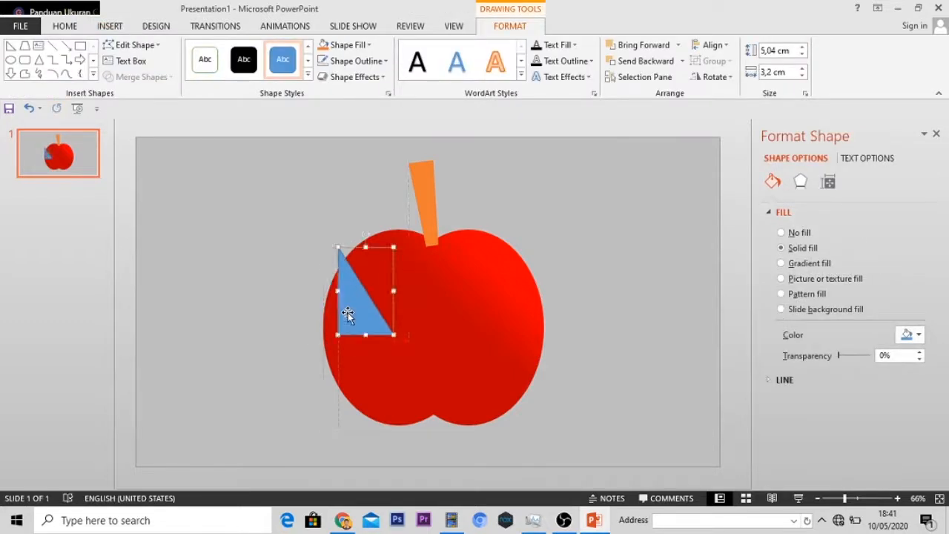
pyautogui.click(726, 78)
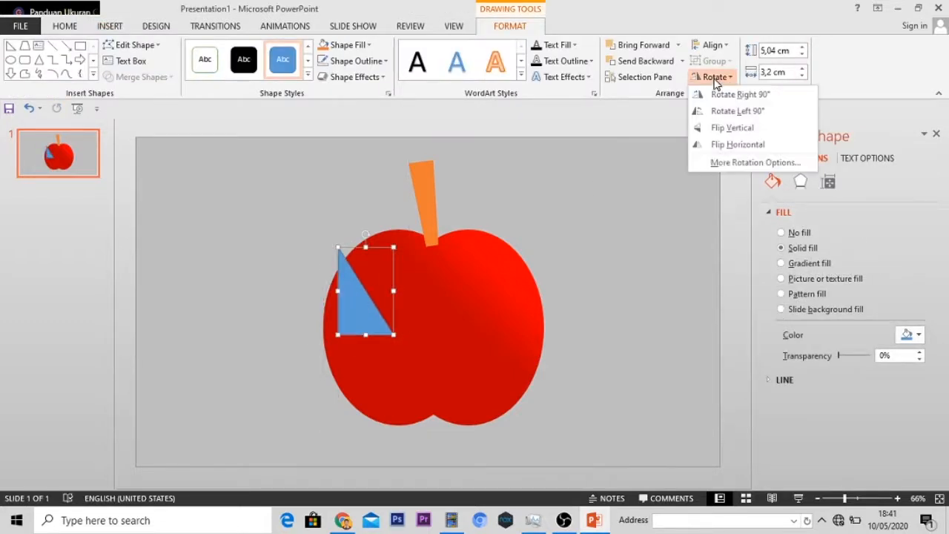
pyautogui.click(718, 128)
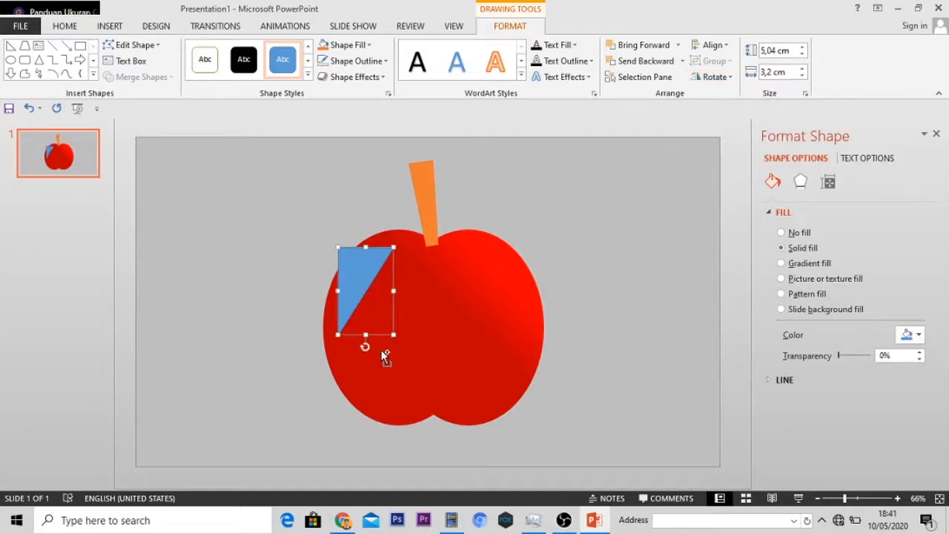
# - Fill the flipped triangle with the white theme color
pyautogui.scroll(3, 384, 356)
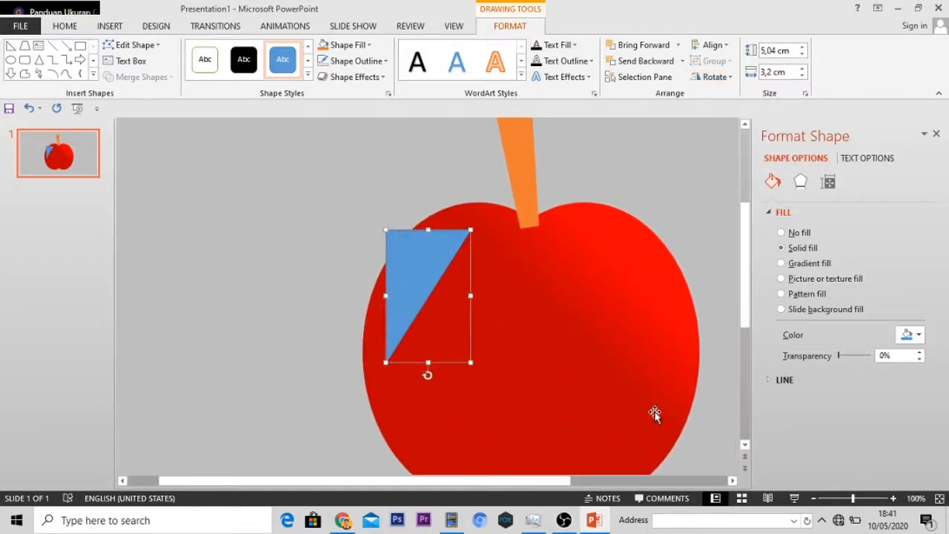
pyautogui.moveTo(747, 310); pyautogui.dragTo(747, 325)
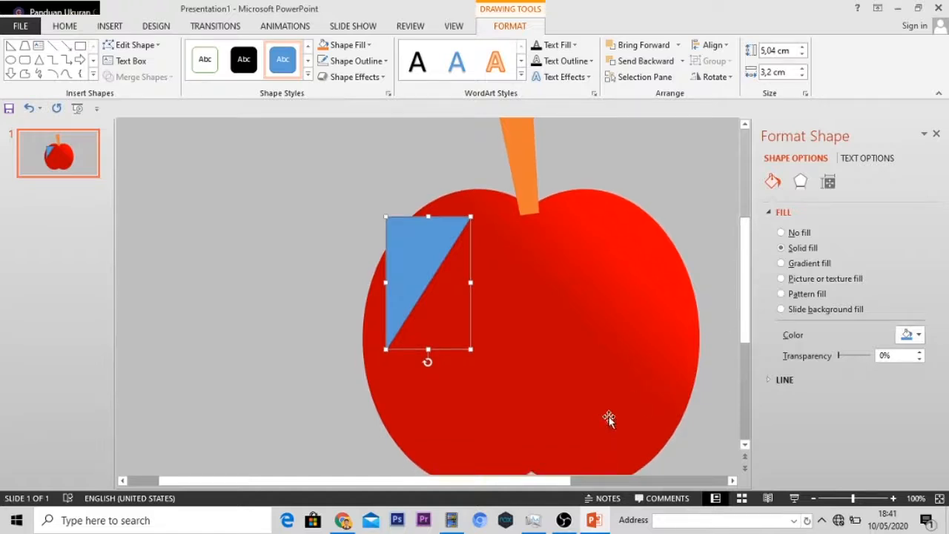
pyautogui.moveTo(559, 486); pyautogui.dragTo(620, 486)
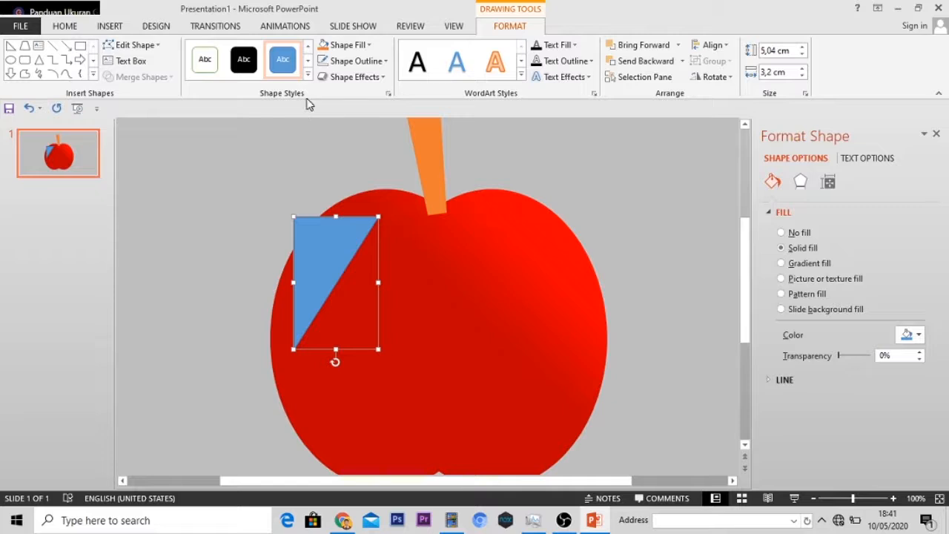
pyautogui.click(345, 49)
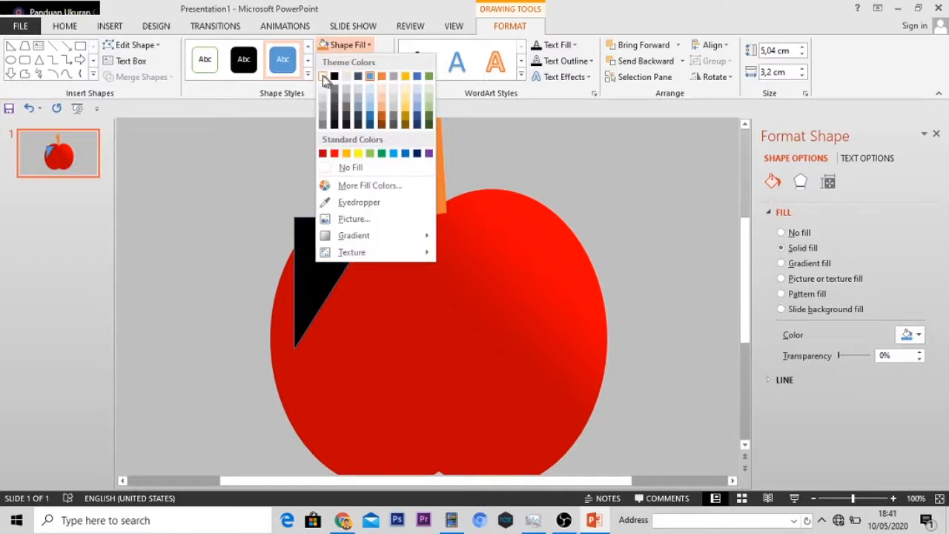
pyautogui.click(324, 78)
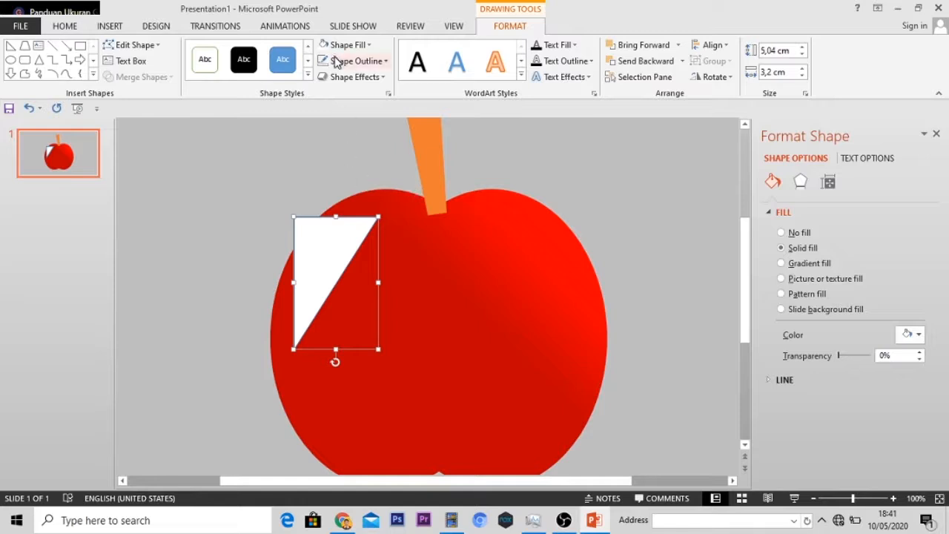
# - Move the white triangle down and inward so that it lies within the apple's left edge
pyautogui.click(134, 46)
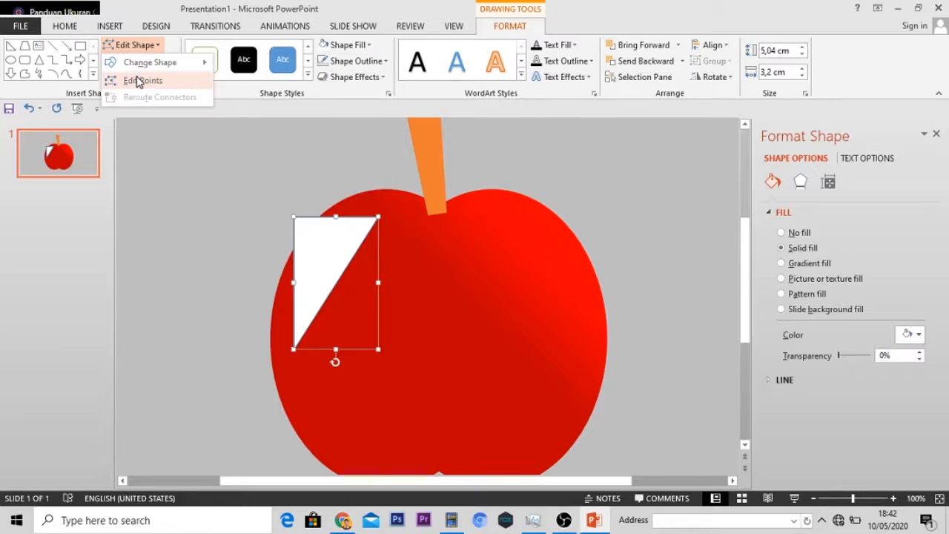
pyautogui.click(139, 80)
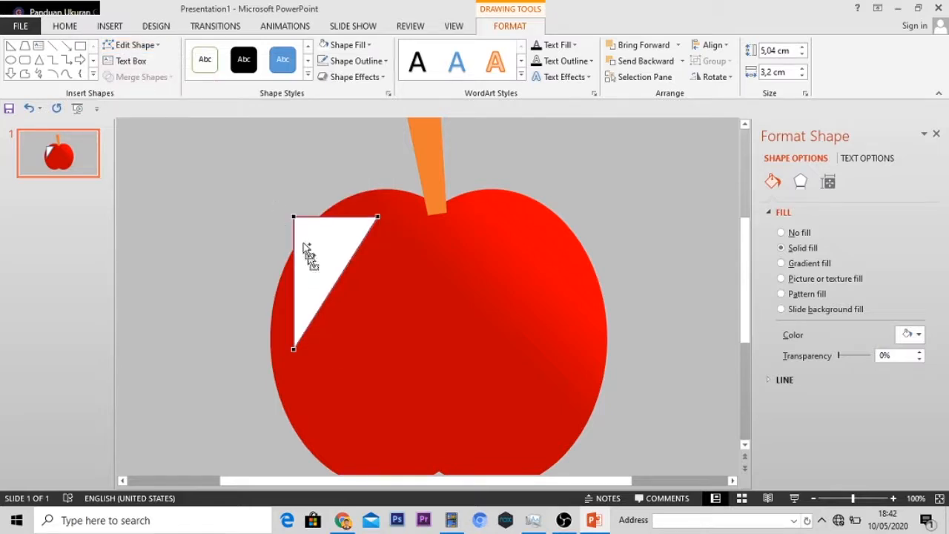
pyautogui.scroll(5, 304, 241)
pyautogui.moveTo(383, 239); pyautogui.dragTo(400, 269)
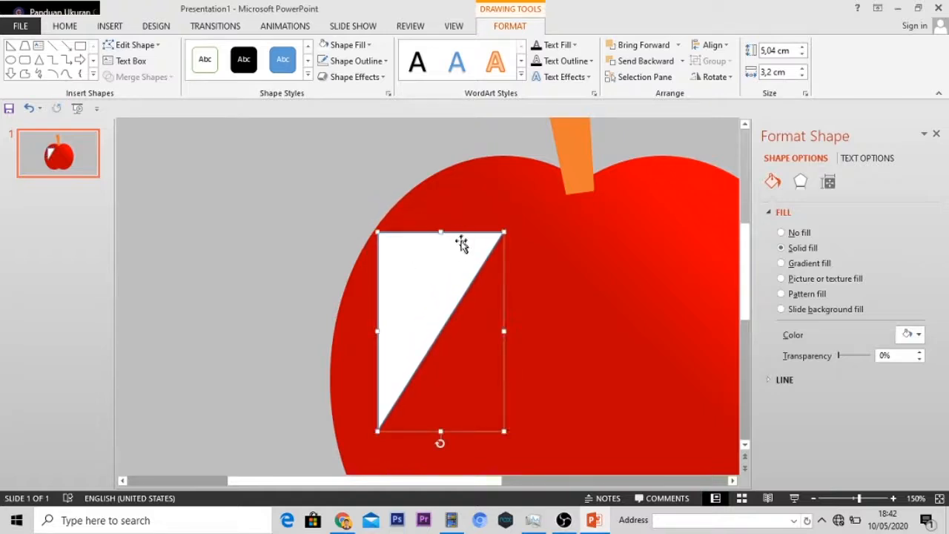
# - Edit the triangle's points: lower its outer upper corner, raise its inner upper corner and curve the top edge outward
pyautogui.click(140, 46)
pyautogui.click(139, 80)
pyautogui.moveTo(377, 231); pyautogui.dragTo(413, 217)
pyautogui.moveTo(502, 231); pyautogui.dragTo(465, 196)
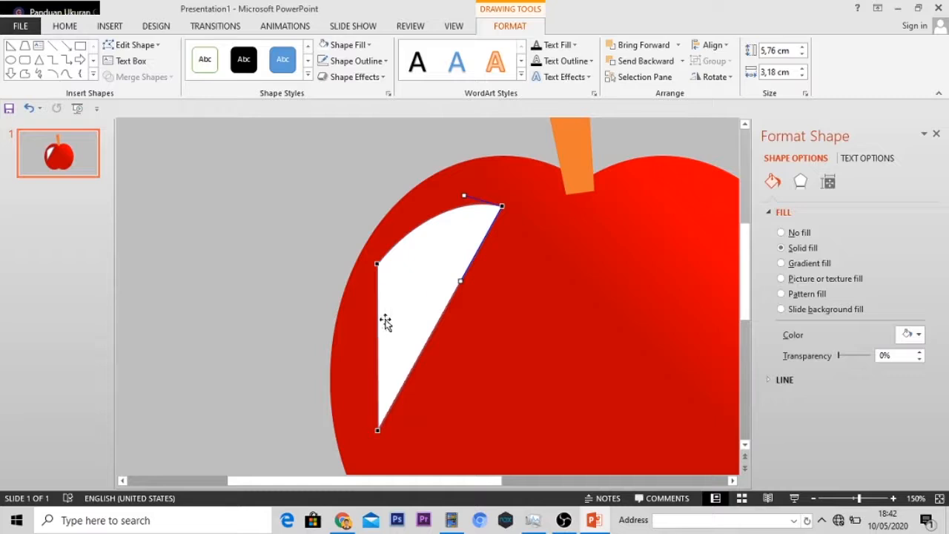
# - Curve the white shape's left edge outward along the apple's side and bend the lower part of its diagonal edge
pyautogui.moveTo(378, 322); pyautogui.dragTo(348, 335)
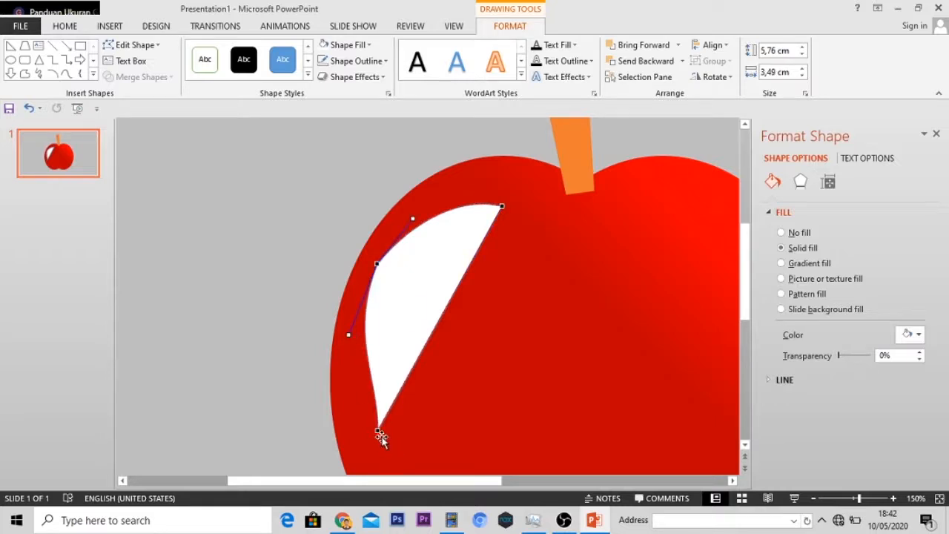
pyautogui.click(378, 430)
pyautogui.moveTo(378, 377); pyautogui.dragTo(356, 388)
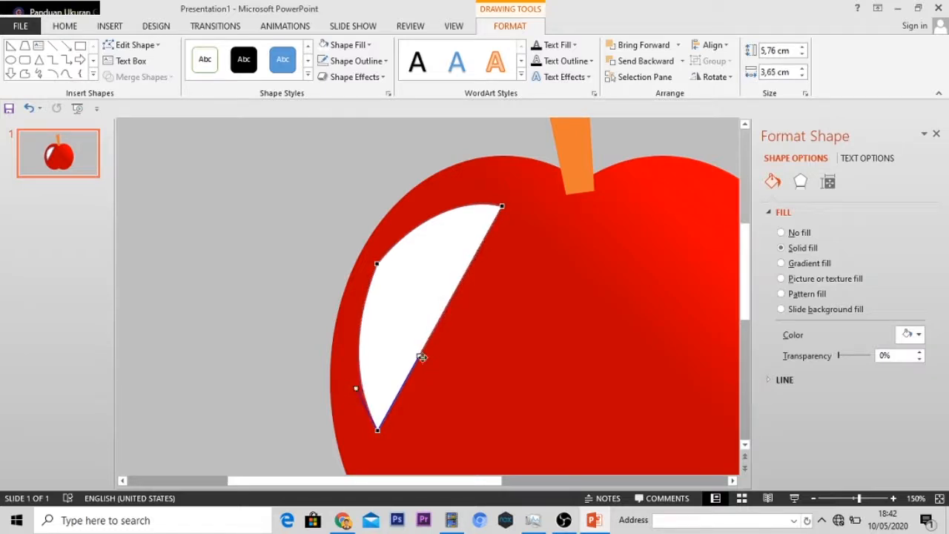
pyautogui.moveTo(419, 355); pyautogui.dragTo(398, 336)
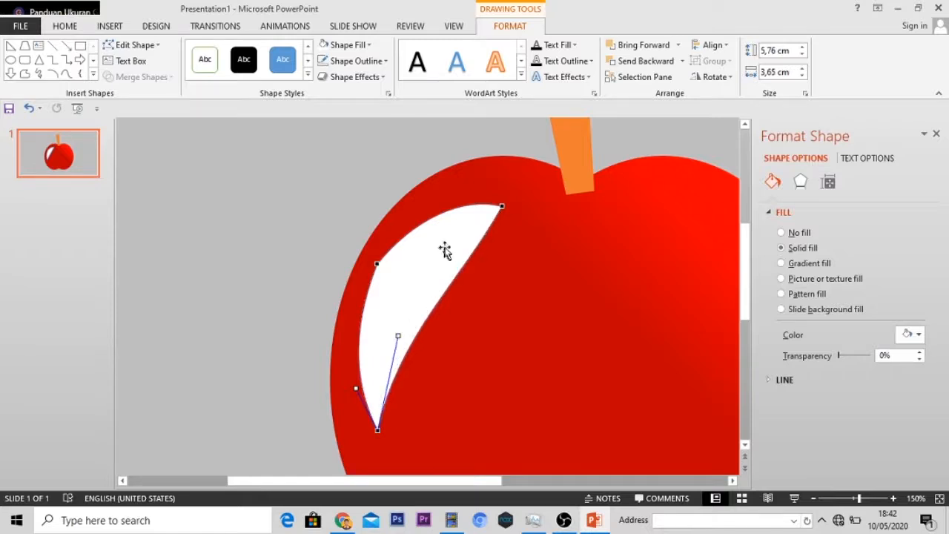
# - Try to bend the white shape's diagonal edge inward with an added middle point, and delete that point
pyautogui.click(503, 209)
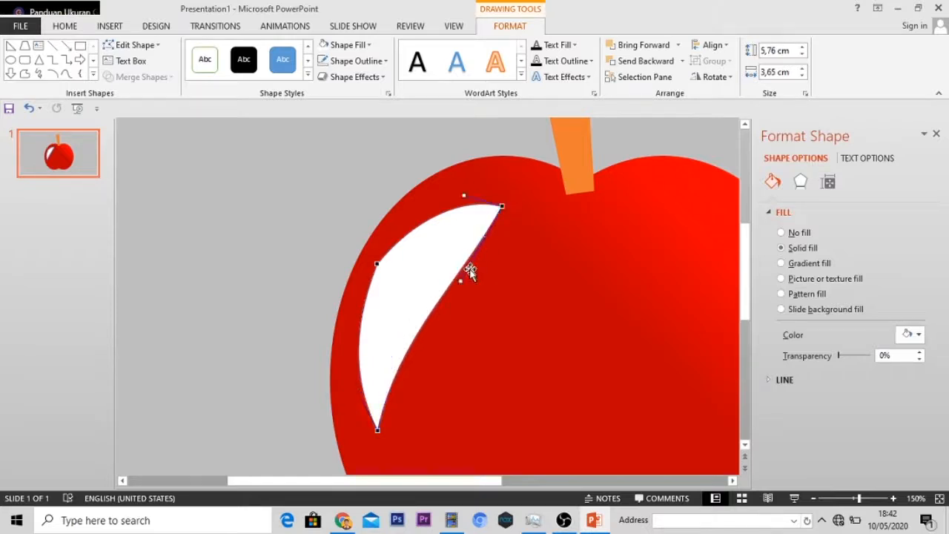
pyautogui.moveTo(454, 274); pyautogui.dragTo(423, 289)
pyautogui.moveTo(444, 254); pyautogui.dragTo(445, 254)
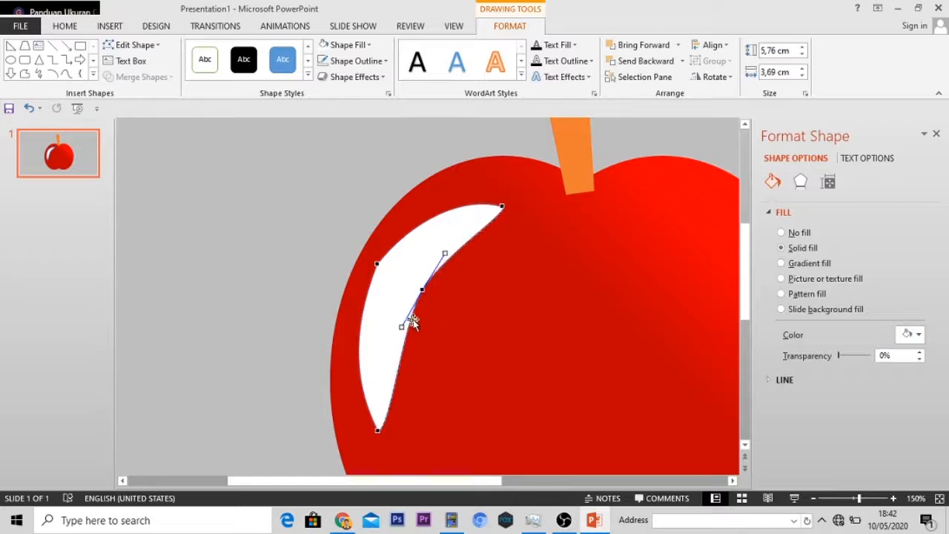
pyautogui.moveTo(401, 326); pyautogui.dragTo(401, 338)
pyautogui.rightClick(423, 295)
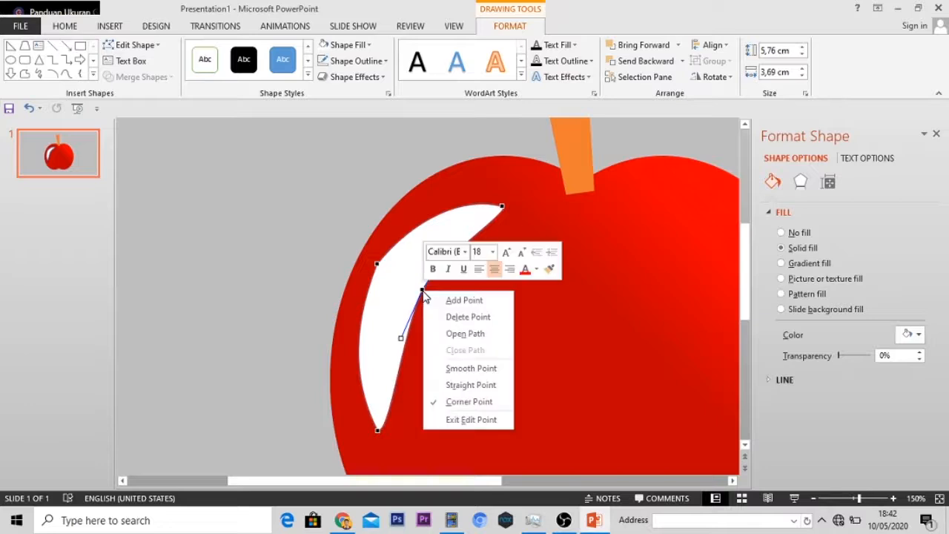
pyautogui.click(445, 320)
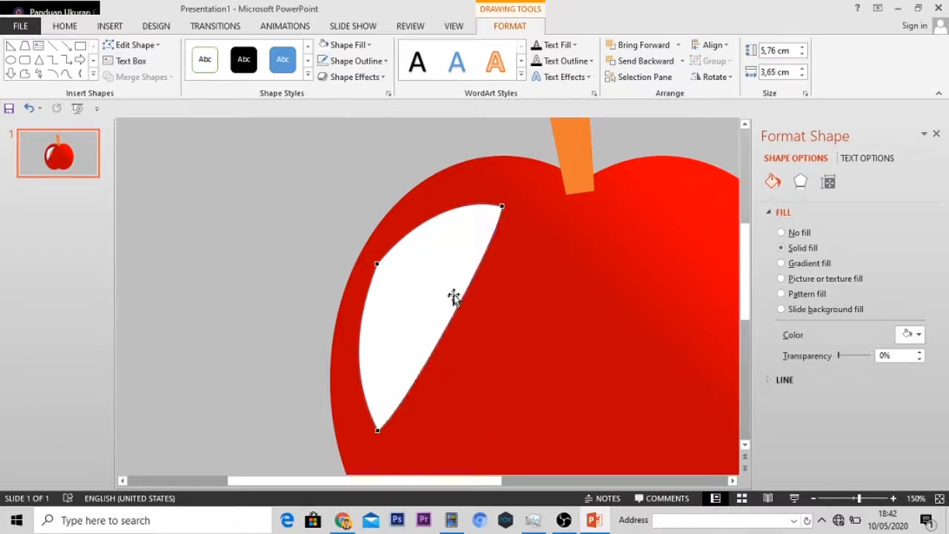
# - Bend the white shape's inner edge inward using the curve handles of its upper and lower end points, forming a crescent highlight
pyautogui.moveTo(503, 237); pyautogui.dragTo(431, 263)
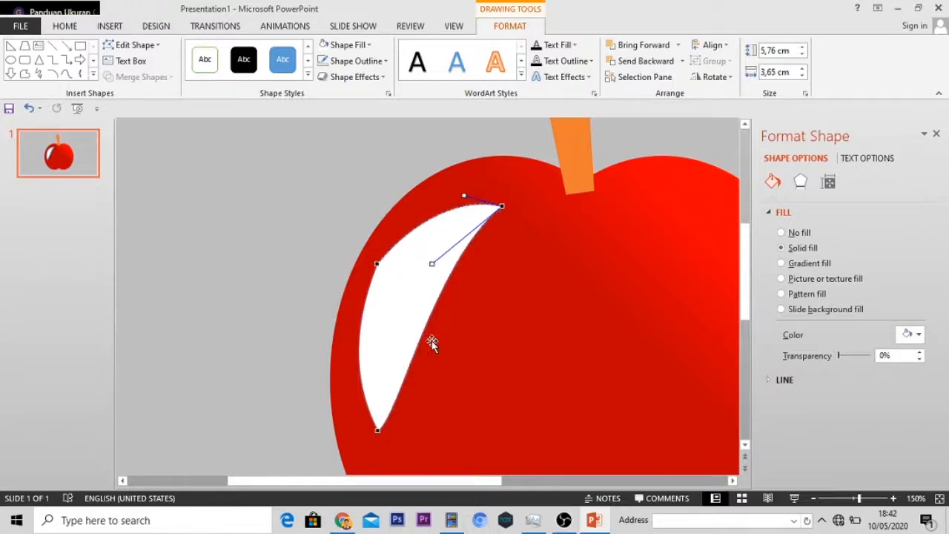
pyautogui.scroll(-1, 432, 343)
pyautogui.click(378, 397)
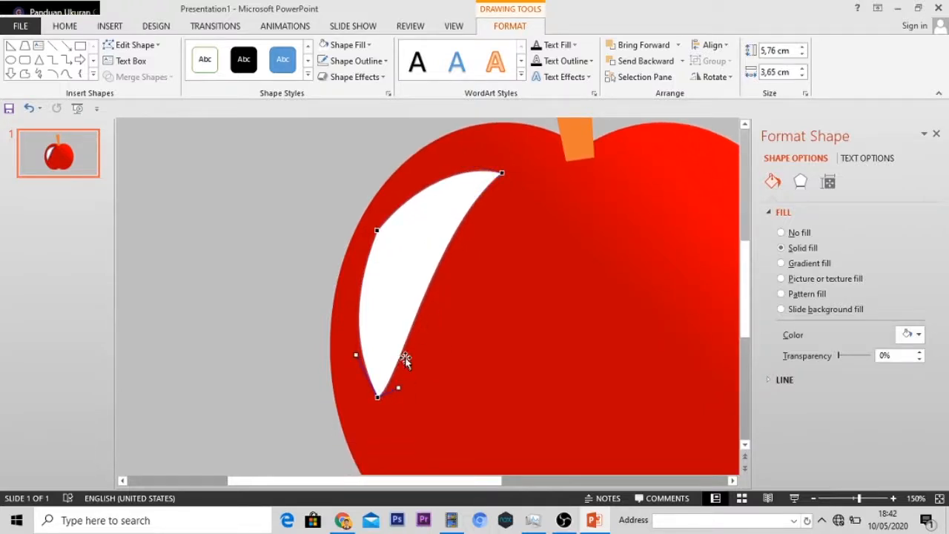
pyautogui.moveTo(398, 388); pyautogui.dragTo(388, 351)
pyautogui.click(502, 173)
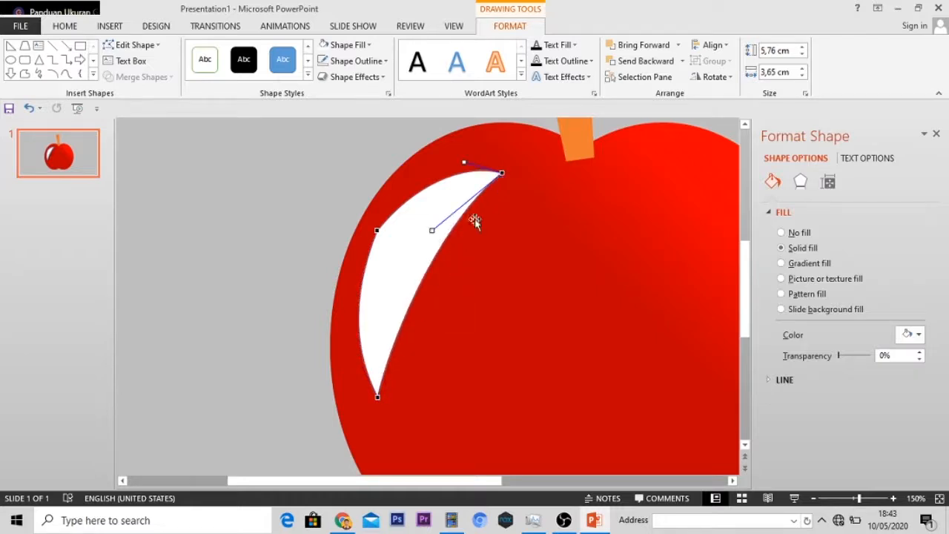
pyautogui.moveTo(432, 231); pyautogui.dragTo(405, 228)
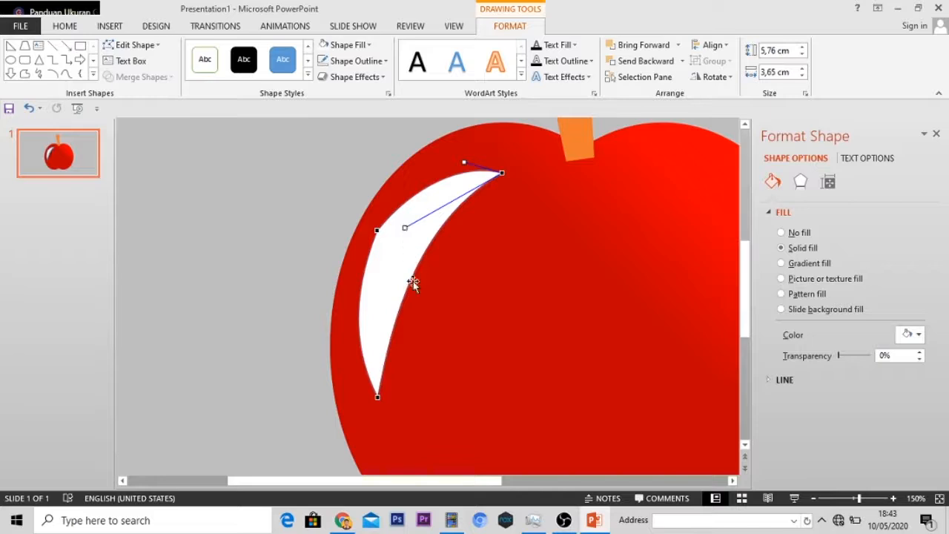
# - Finish the point editing and nudge the white crescent slightly up and to the right on the apple
pyautogui.click(317, 264)
pyautogui.scroll(-8, 396, 255)
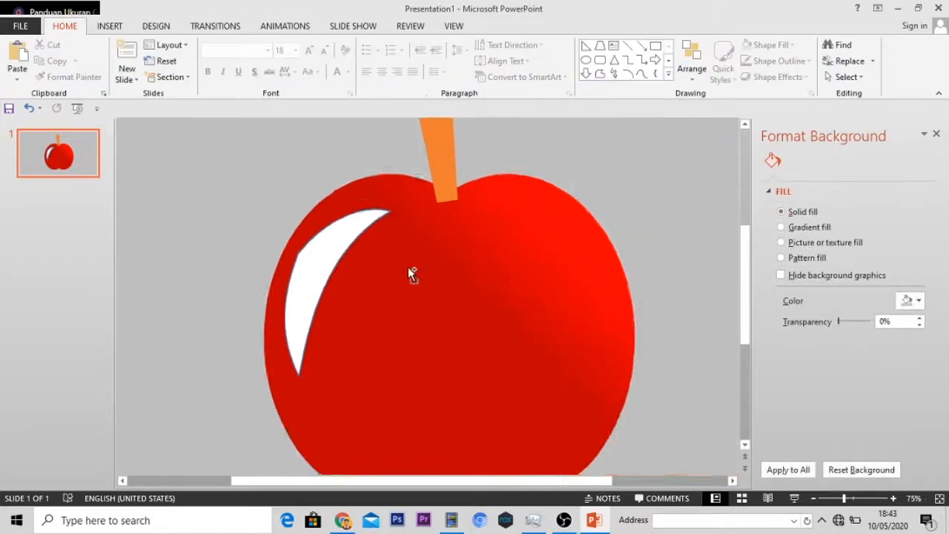
pyautogui.click(357, 261)
pyautogui.moveTo(357, 261); pyautogui.dragTo(361, 252)
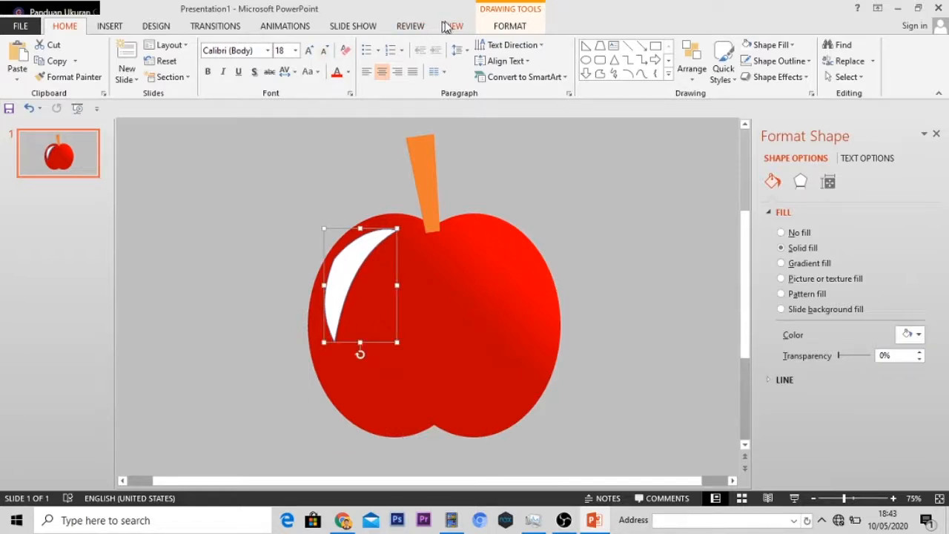
# - Remove the white crescent highlight's outline and set its fill transparency to 79%
pyautogui.click(490, 28)
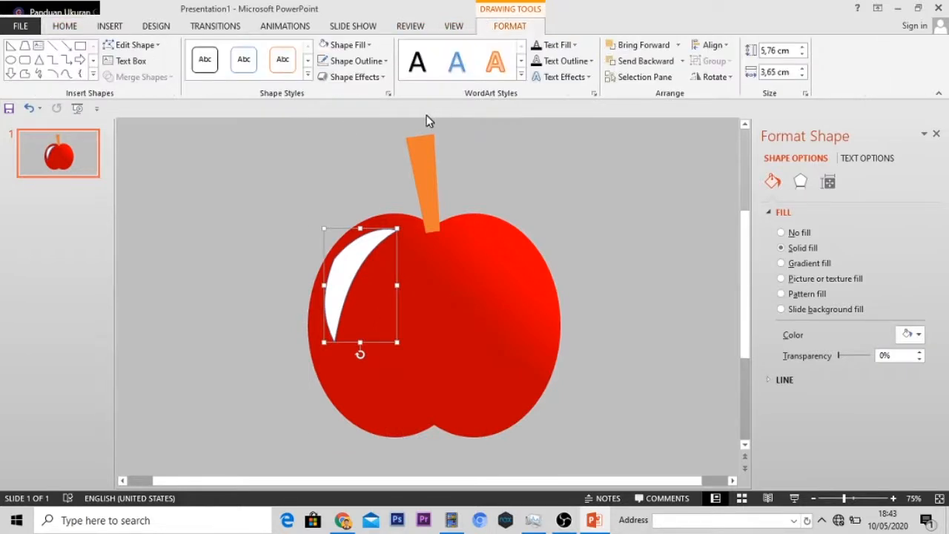
pyautogui.click(363, 65)
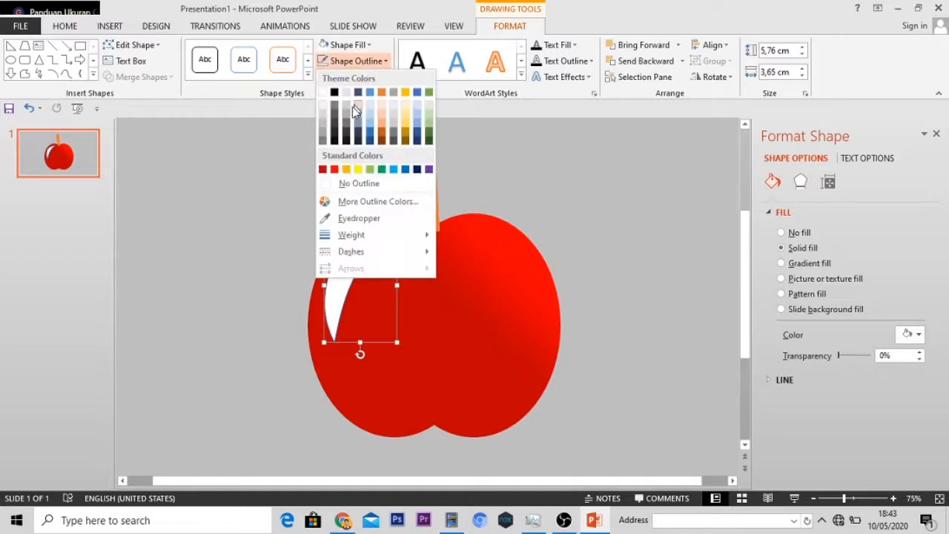
pyautogui.click(379, 186)
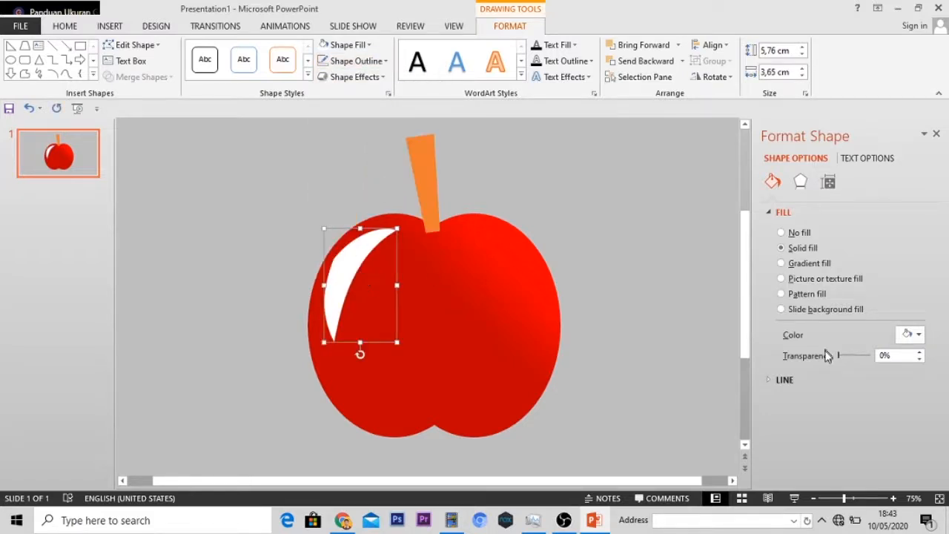
pyautogui.moveTo(839, 356); pyautogui.dragTo(861, 356)
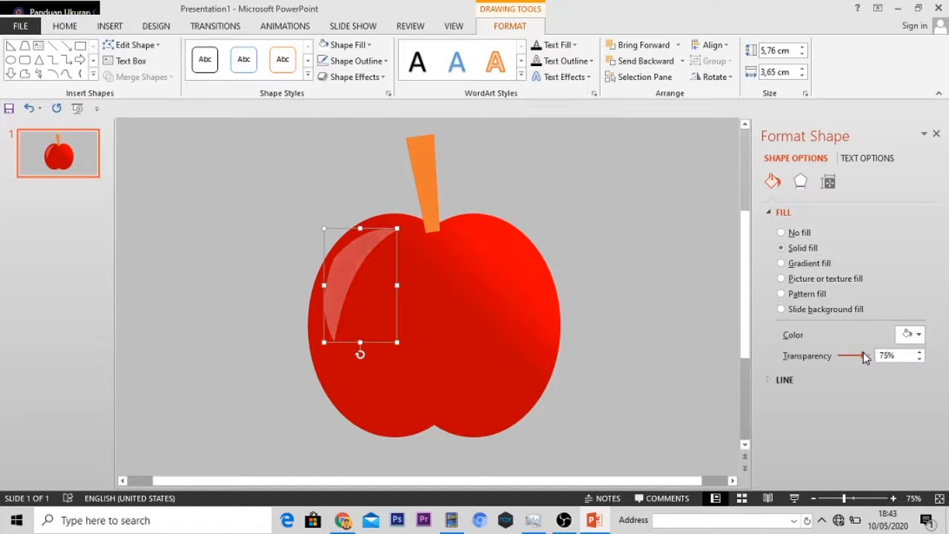
pyautogui.moveTo(864, 356); pyautogui.dragTo(864, 356)
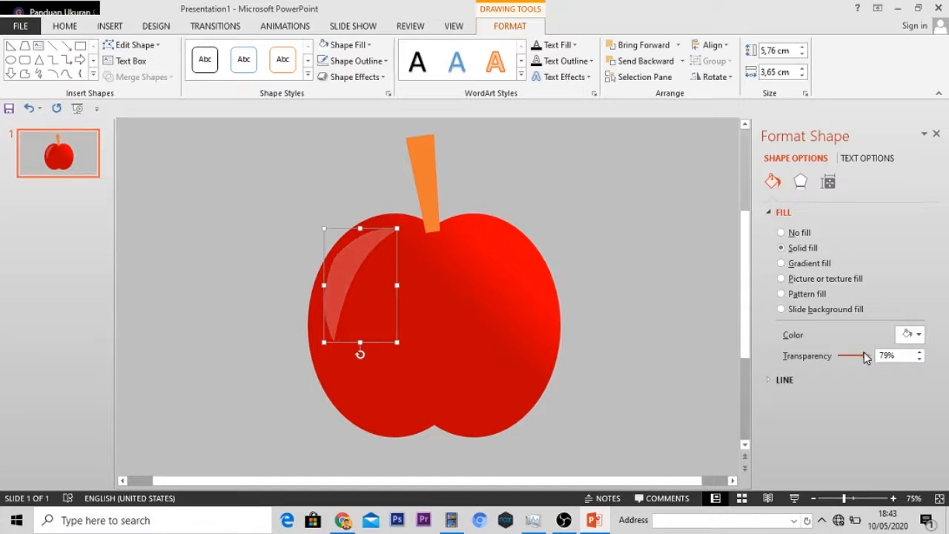
pyautogui.click(702, 344)
pyautogui.scroll(-5, 596, 319)
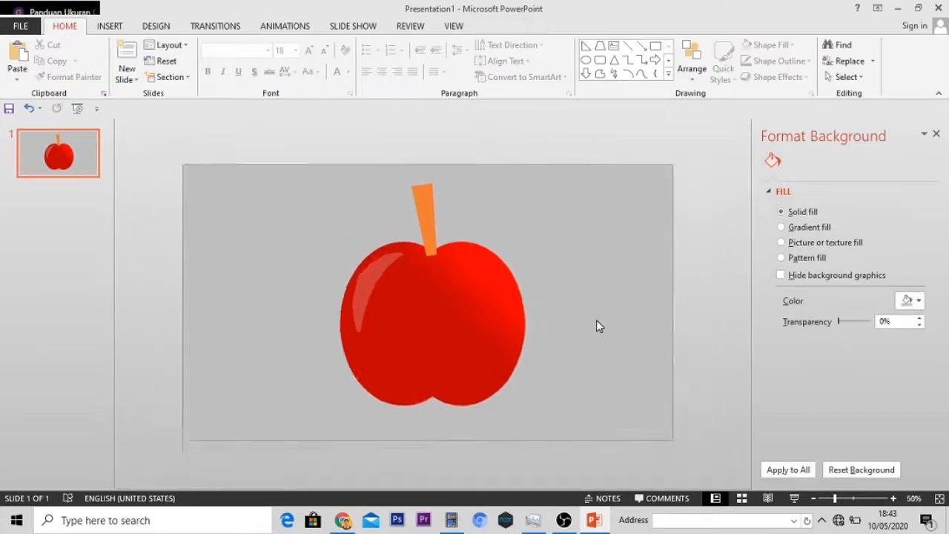
pyautogui.scroll(3, 495, 345)
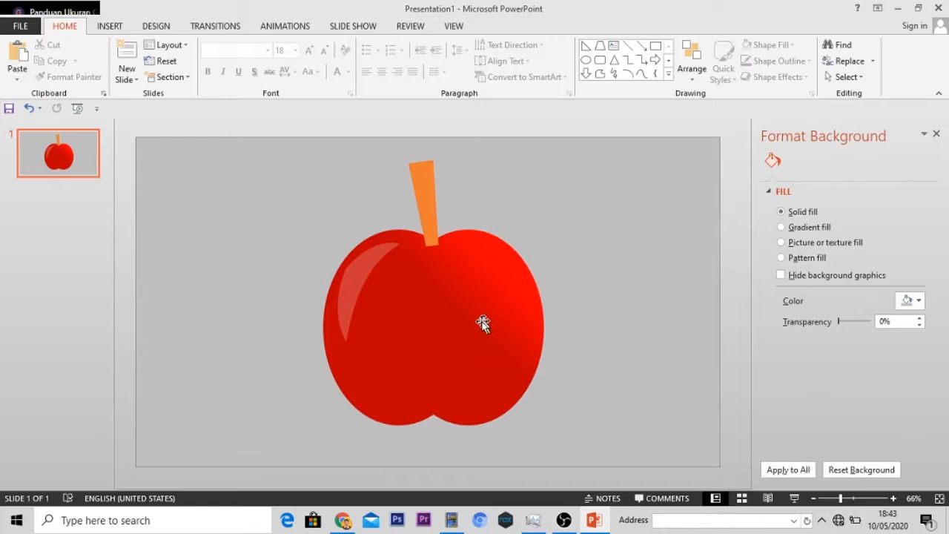
# - Give the red apple body the first Perspective shadow preset, casting a shadow behind it to the left
pyautogui.click(481, 320)
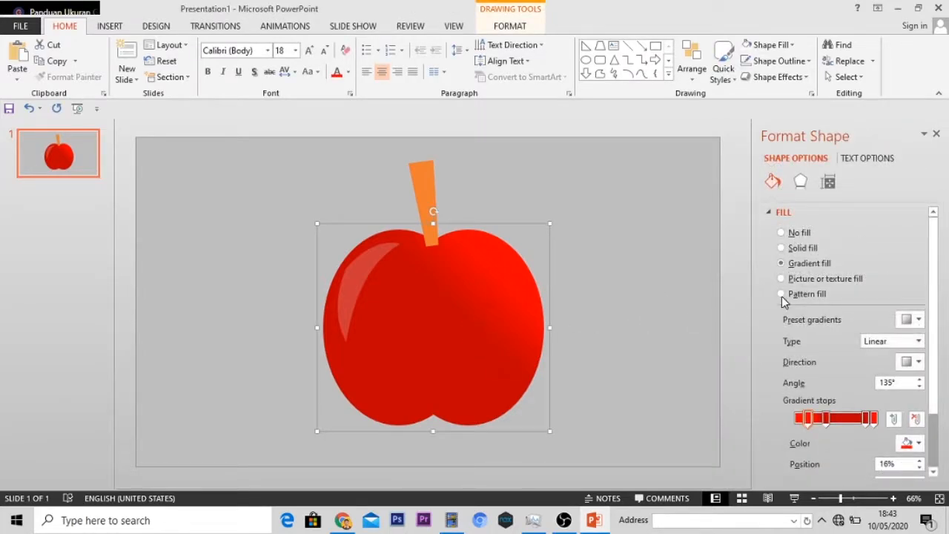
pyautogui.click(800, 182)
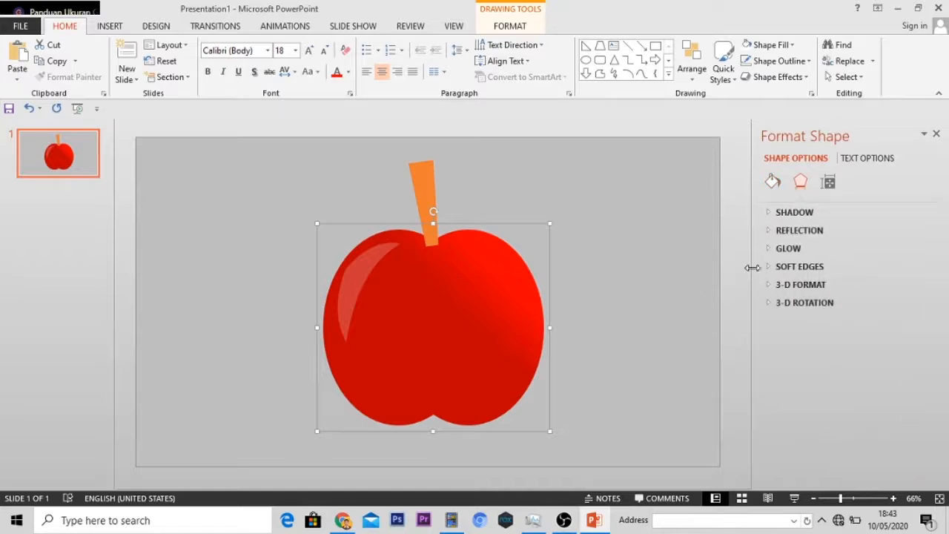
pyautogui.click(772, 214)
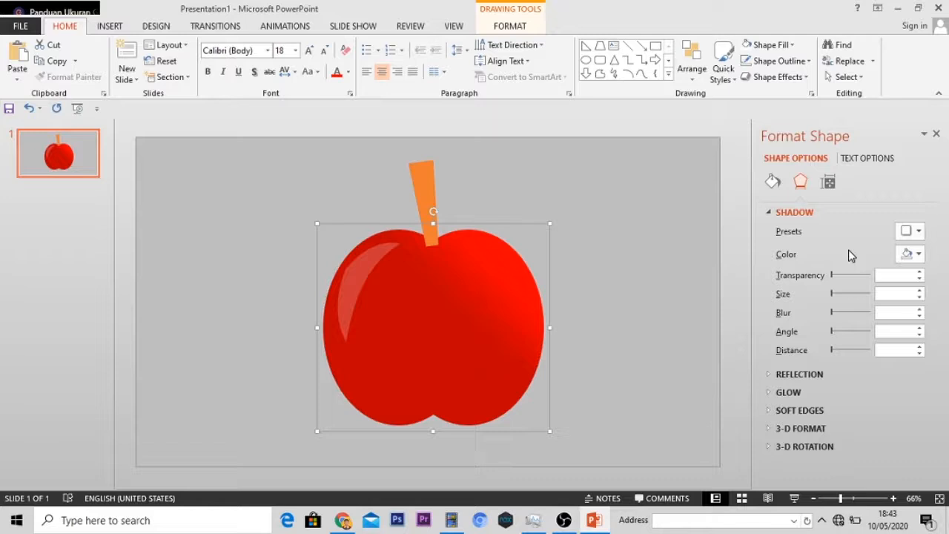
pyautogui.click(919, 232)
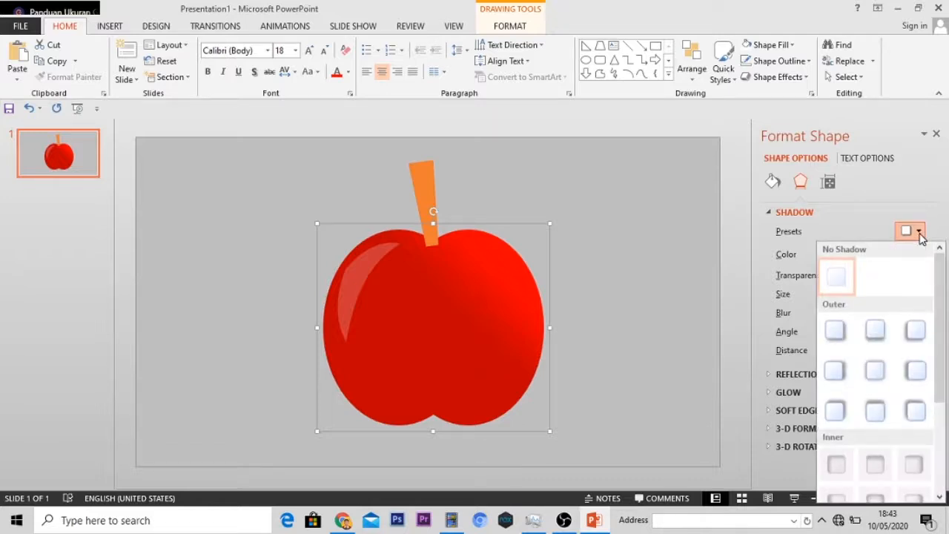
pyautogui.scroll(-3, 924, 374)
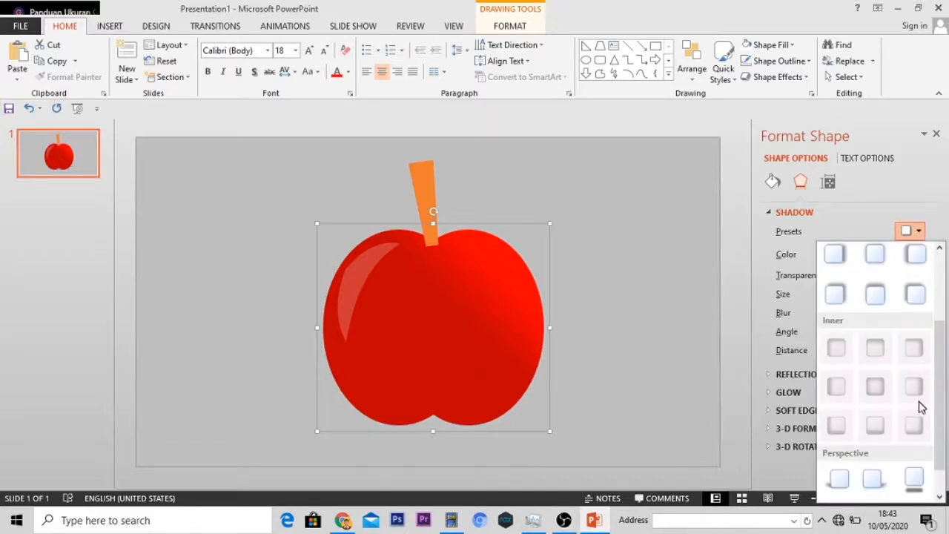
pyautogui.click(840, 475)
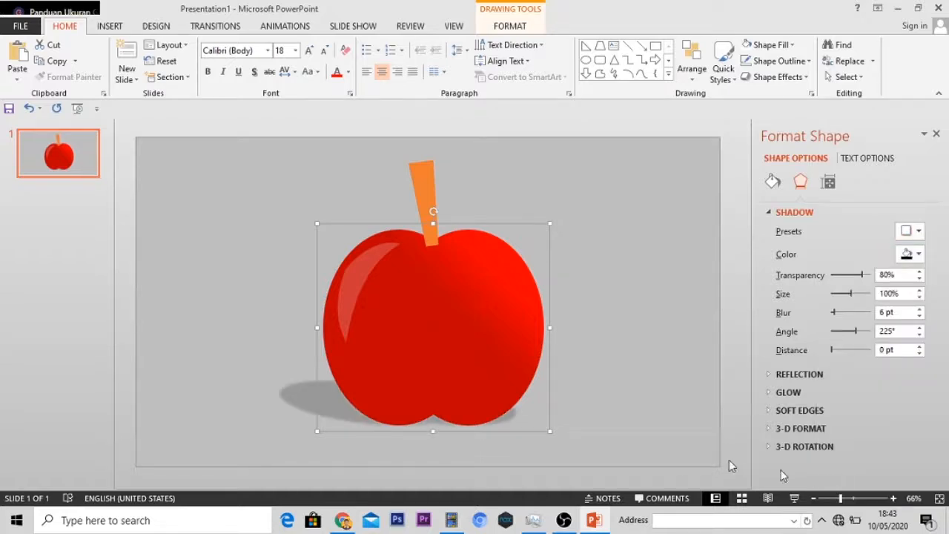
pyautogui.click(620, 346)
pyautogui.scroll(-2, 622, 351)
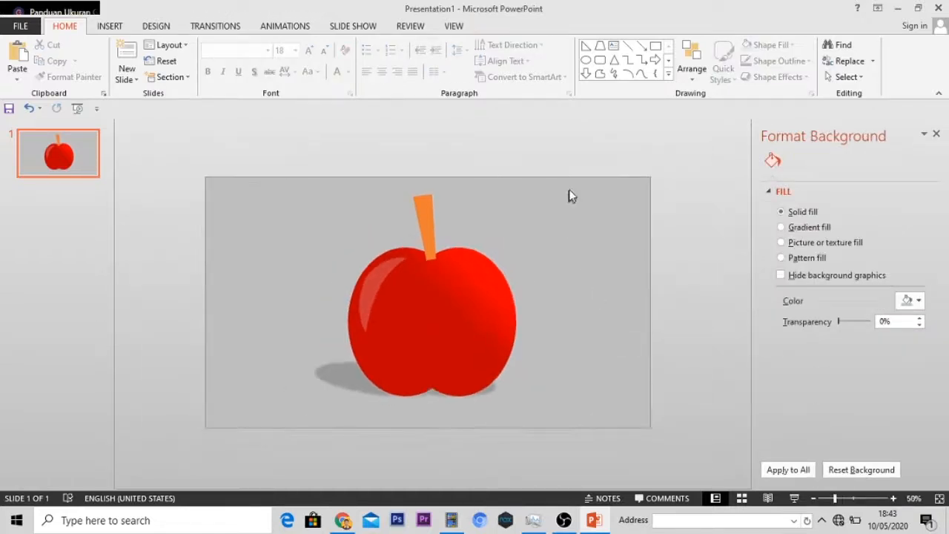
# - Group the apple body, stem and highlight into one object and nudge the group slightly left and down on the slide
pyautogui.moveTo(573, 179); pyautogui.dragTo(304, 414)
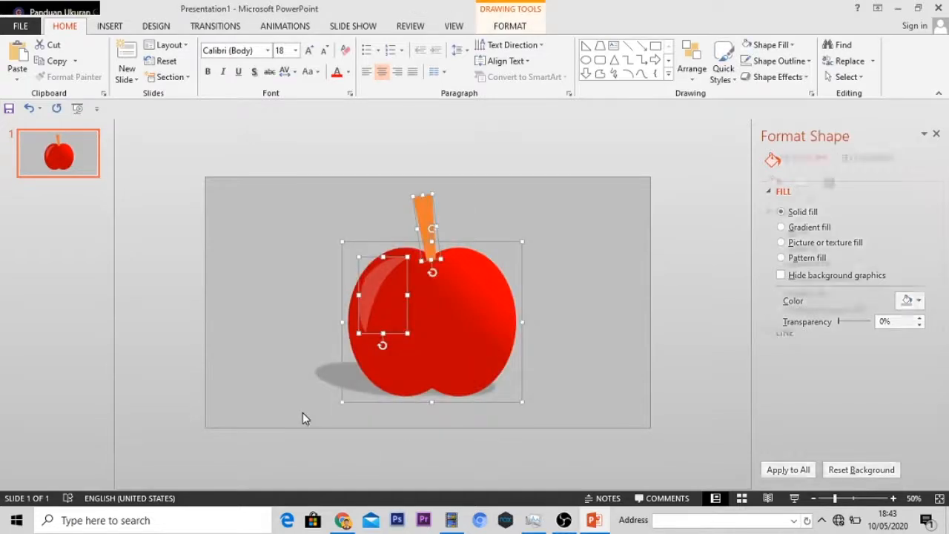
pyautogui.click(529, 31)
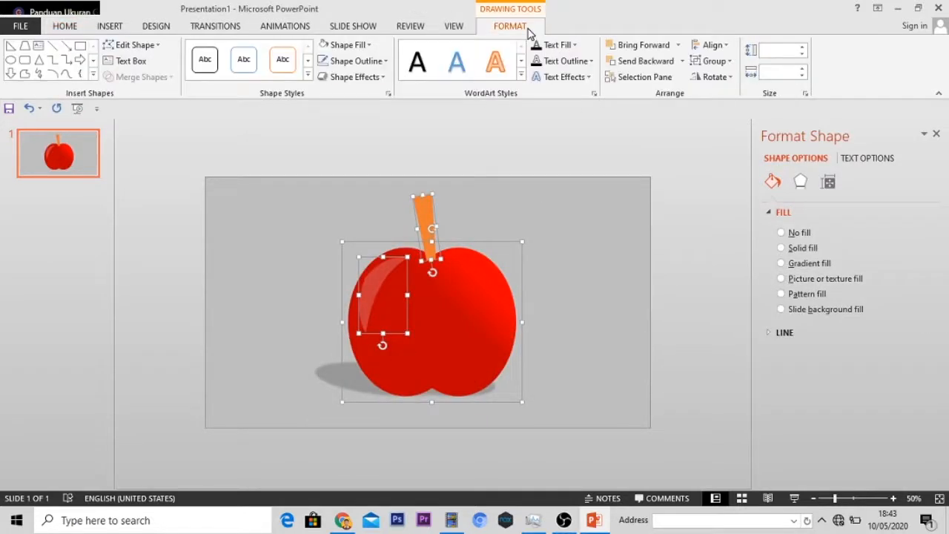
pyautogui.click(706, 65)
pyautogui.click(719, 79)
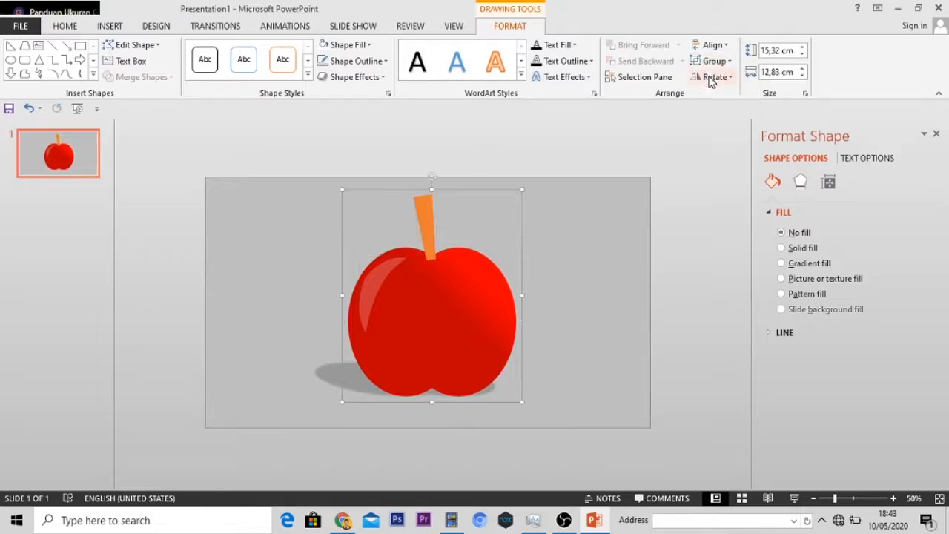
pyautogui.click(604, 294)
pyautogui.scroll(-2, 556, 304)
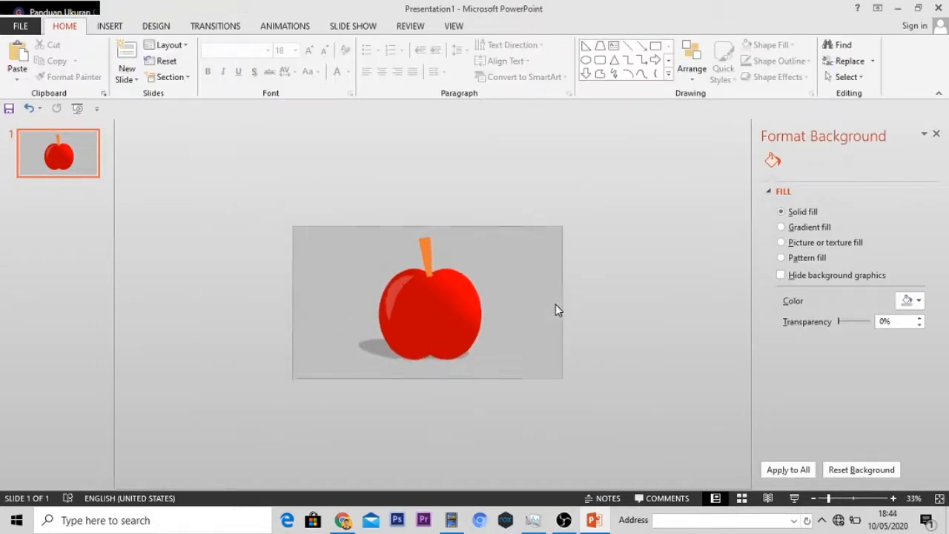
pyautogui.scroll(4, 556, 305)
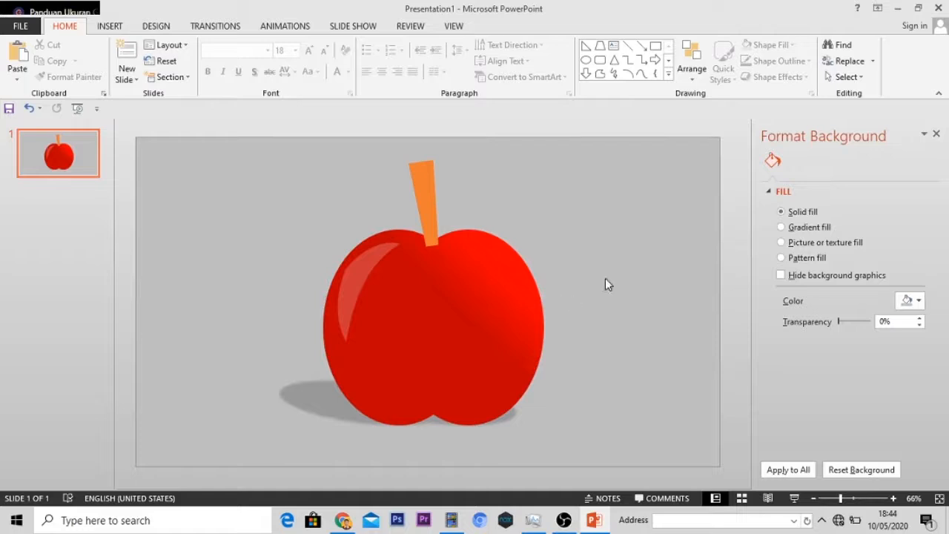
pyautogui.moveTo(463, 339)
pyautogui.mouseDown()
pyautogui.moveTo(438, 346)
pyautogui.moveTo(468, 334)
pyautogui.moveTo(461, 340)
pyautogui.mouseUp()
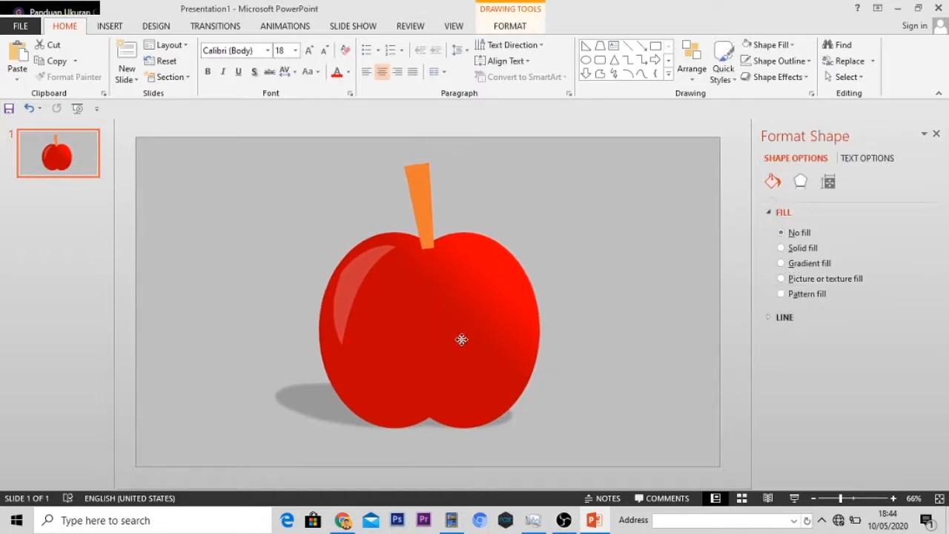
pyautogui.scroll(-2, 625, 304)
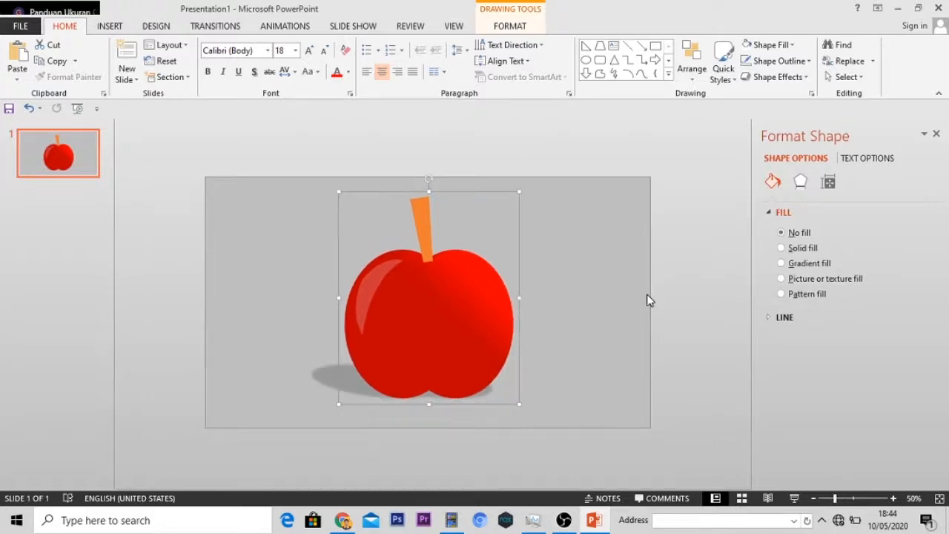